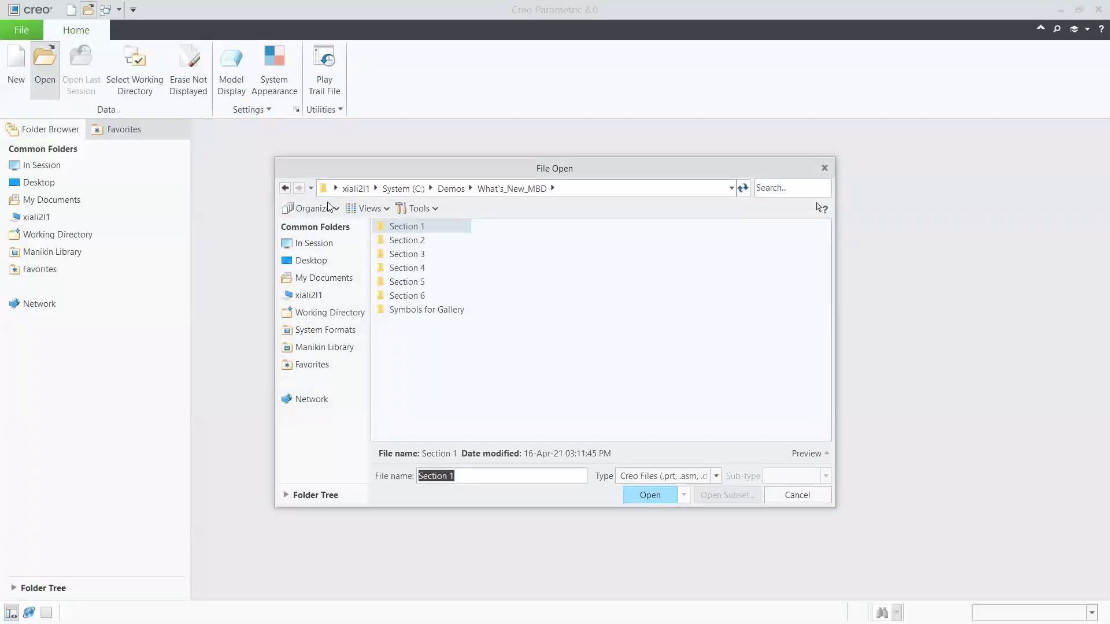
Open 332211_aero_revb.prt from the Section 1 folder and display its Key_Characteristics combination state for annotation
double_click(406, 229)
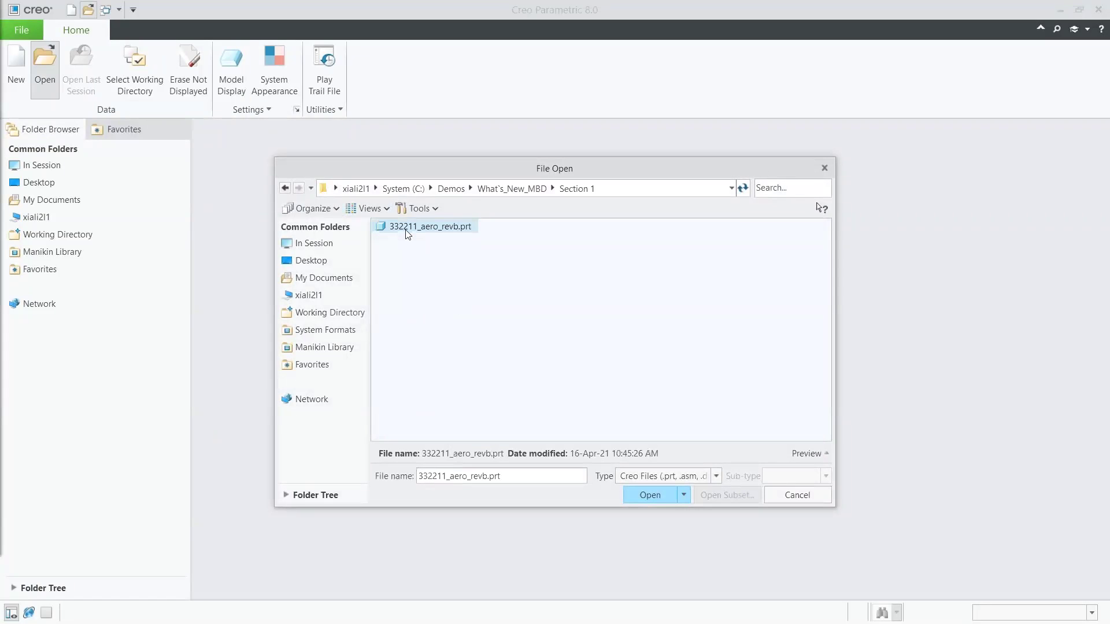
left_click(643, 494)
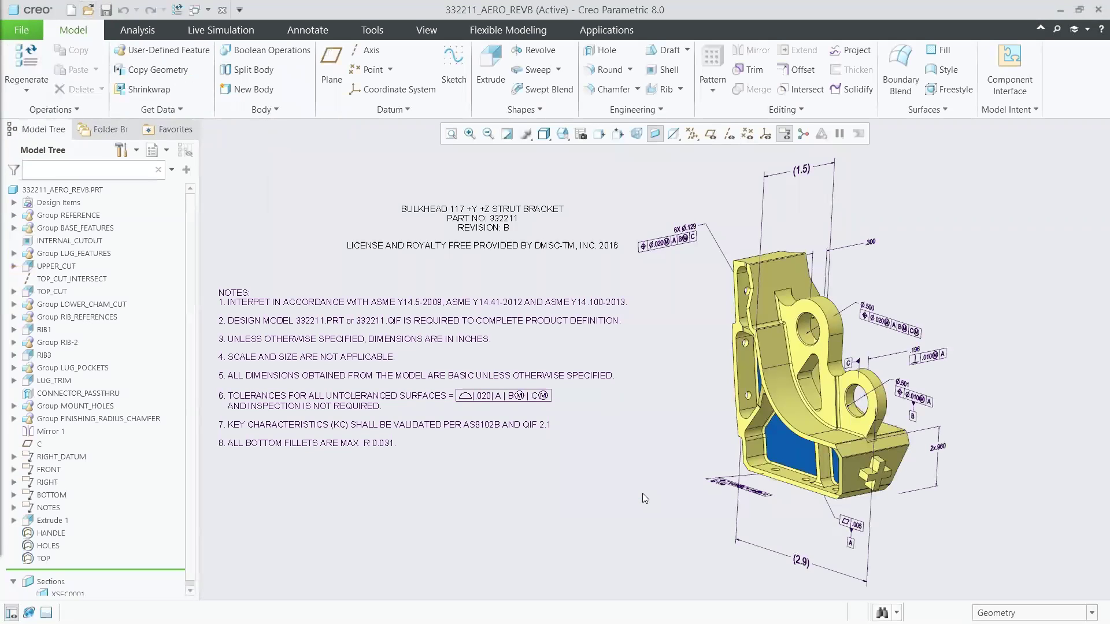
left_click(309, 30)
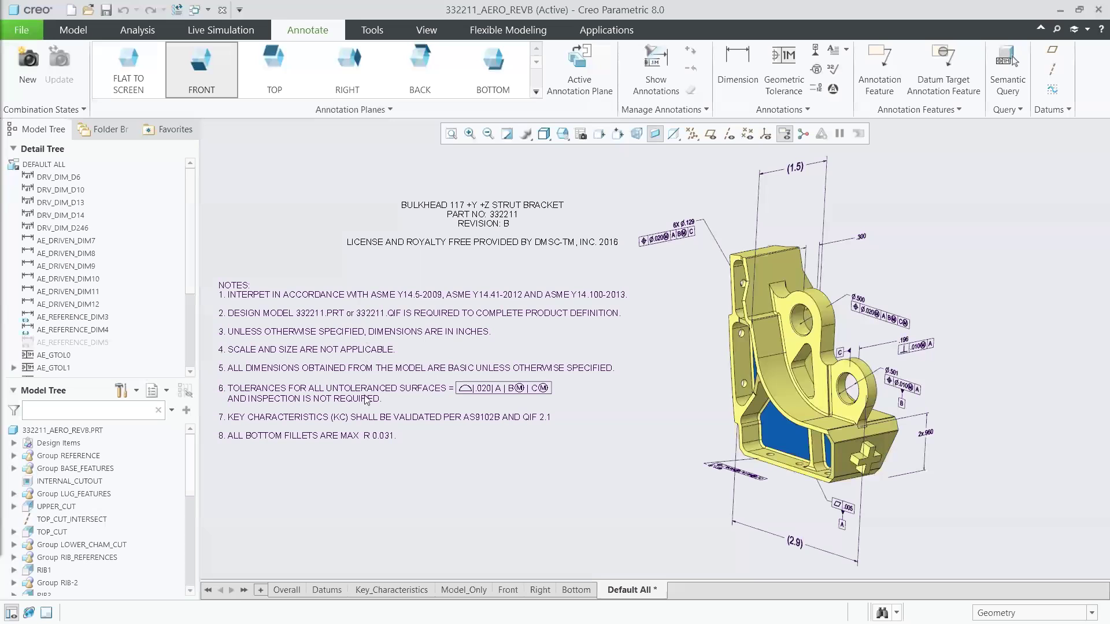
left_click(387, 591)
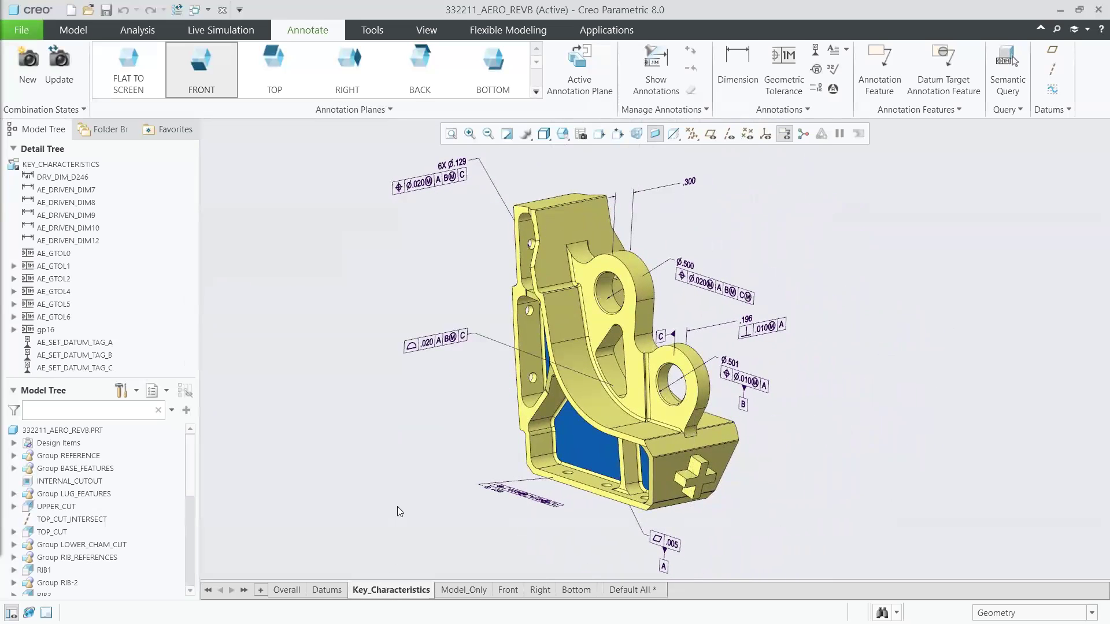
Add a loop surface set to the .020 surface profile tolerance's references, anchored on the lug face and bounded by the lug pocket's edge
left_click(438, 345)
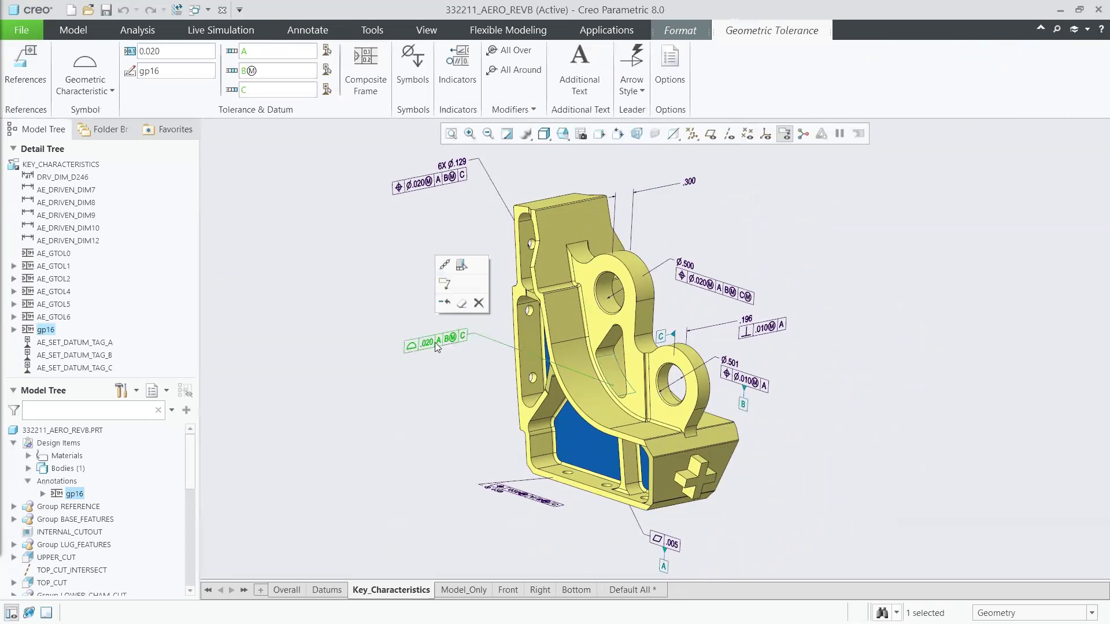
left_click(27, 75)
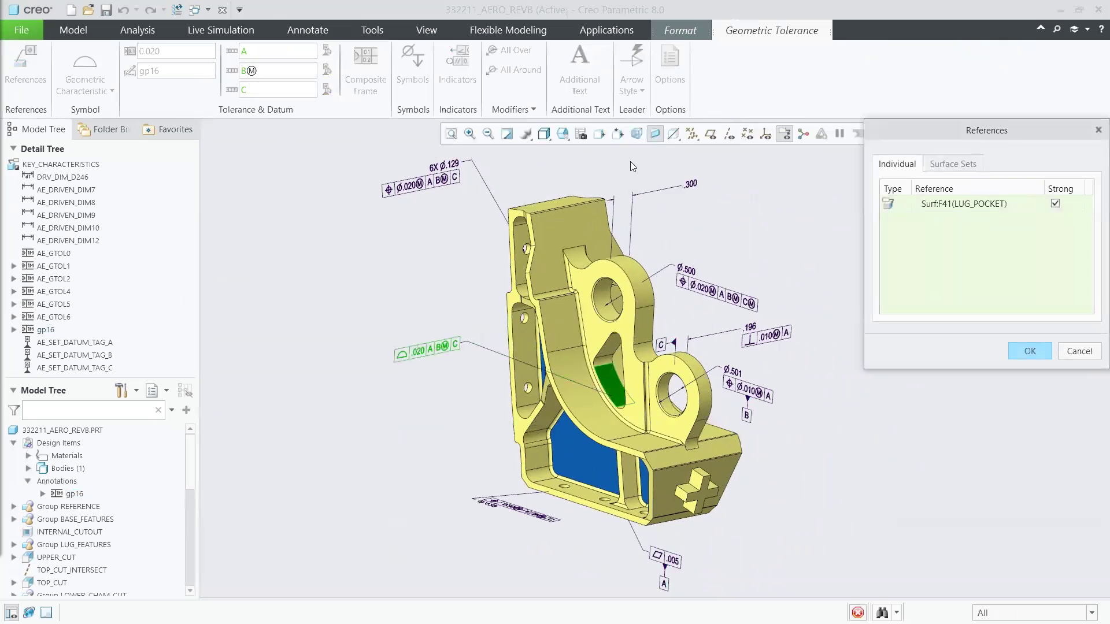
left_click(944, 165)
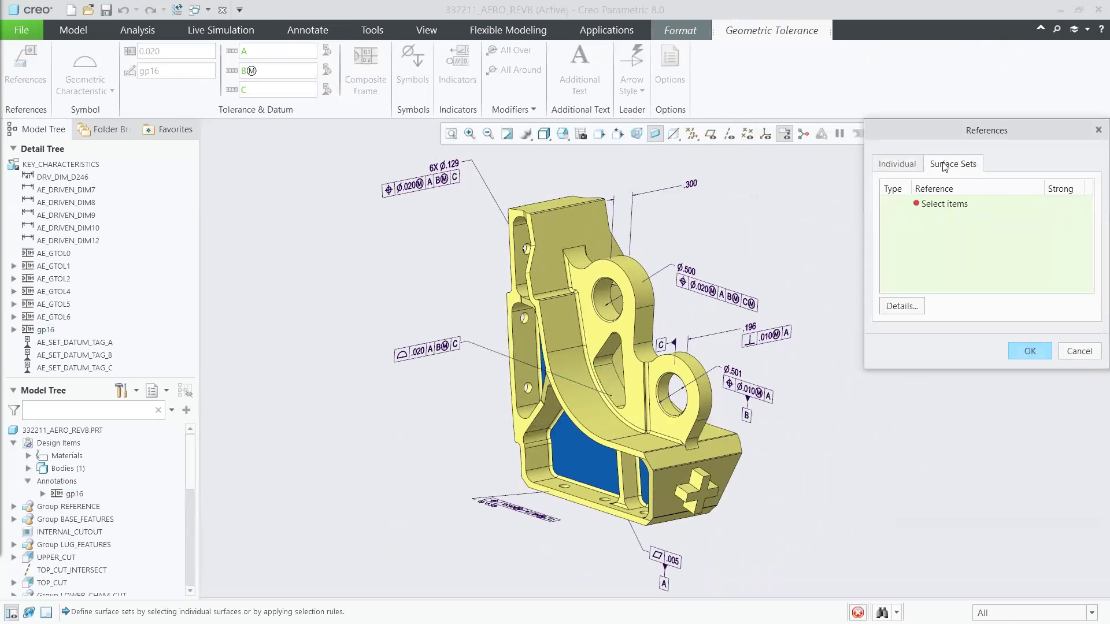
left_click(906, 306)
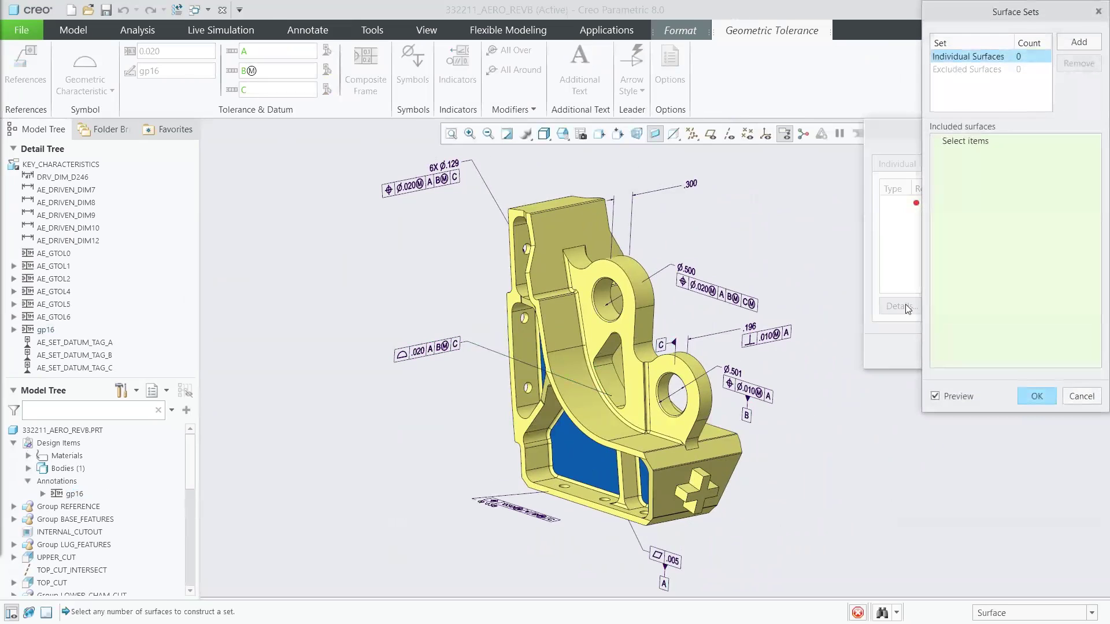
left_click(1071, 45)
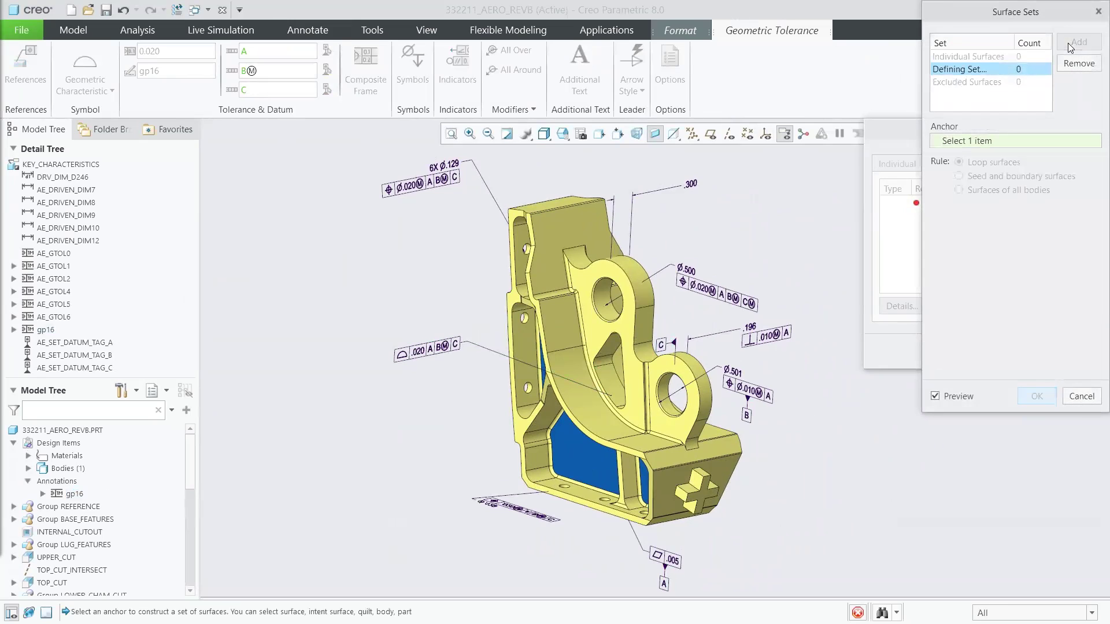
left_click(596, 333)
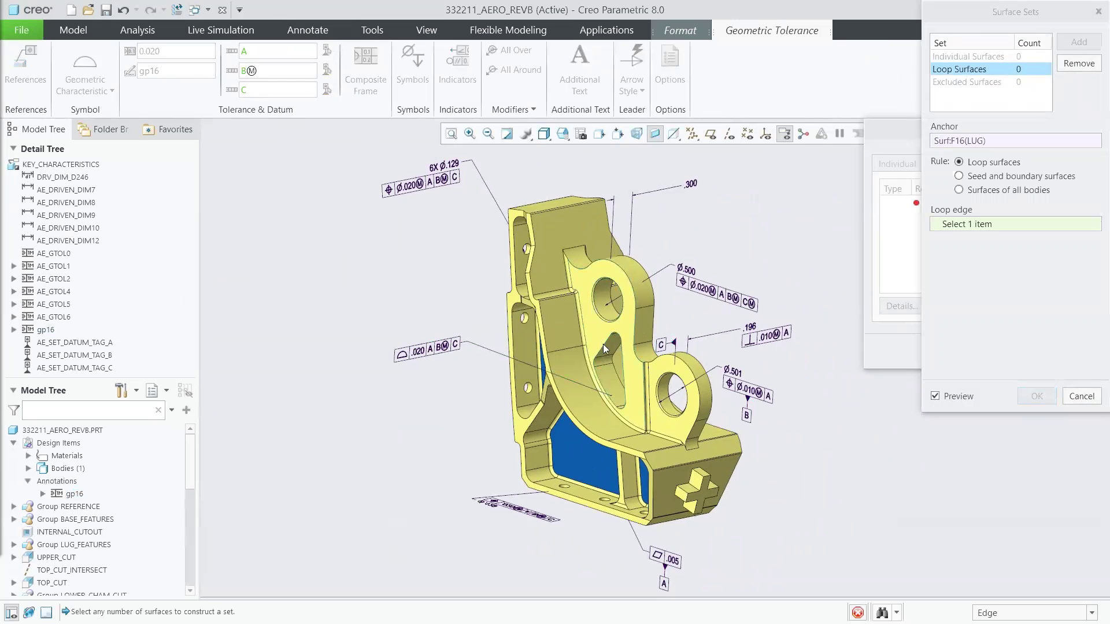
left_click(603, 344)
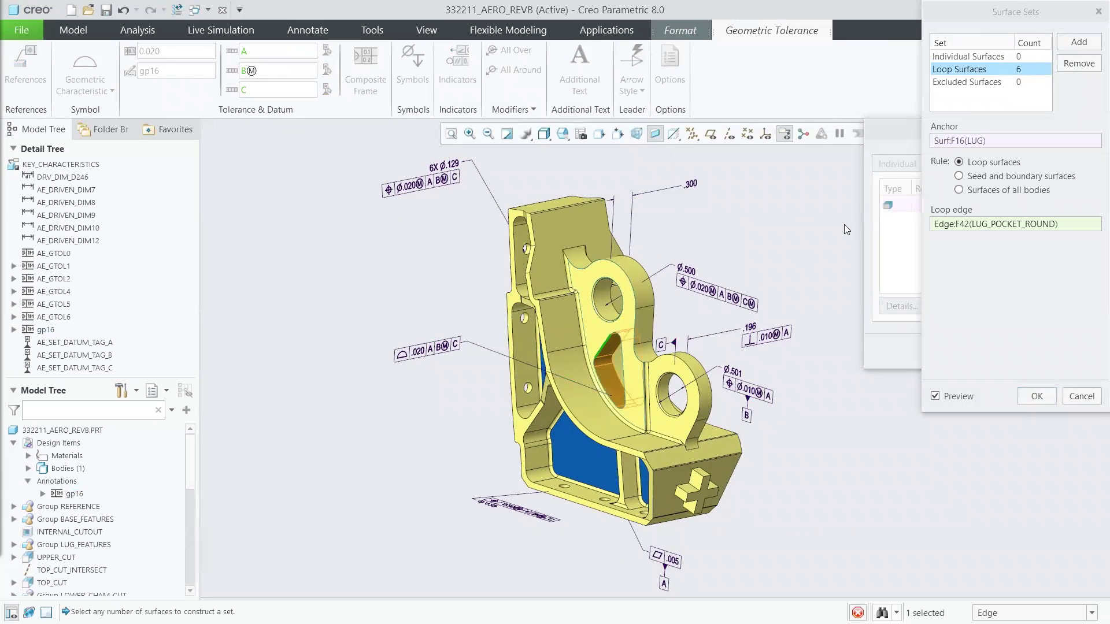
Add a seed and boundary surface set seeded on the cross-shaped extrusion and bounded by the surrounding base face, and accept the tolerance references
left_click(1079, 43)
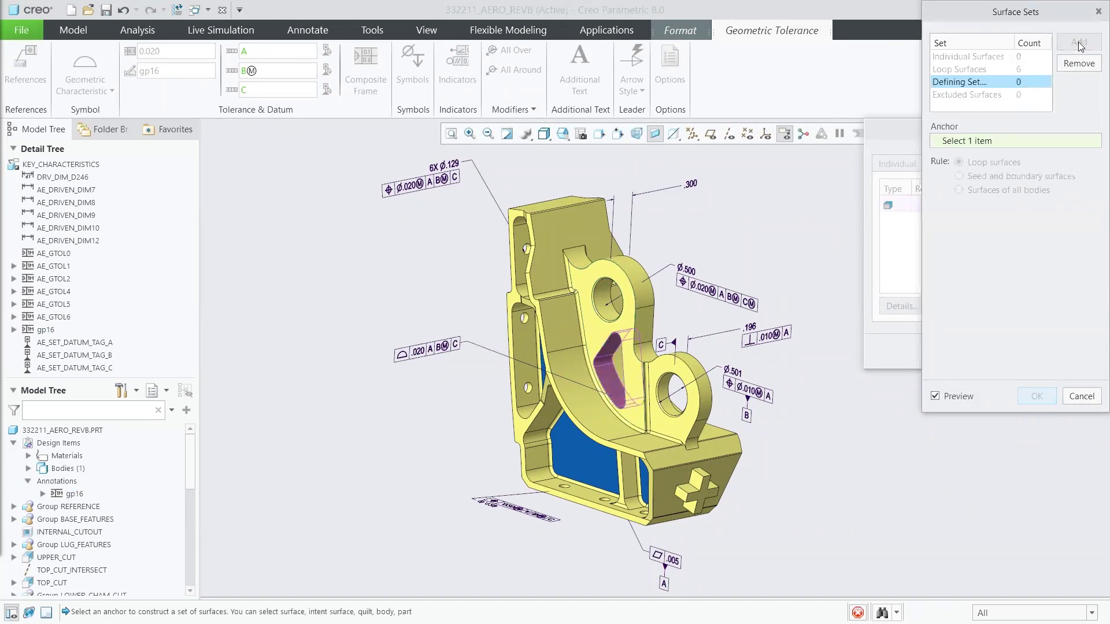
left_click(706, 497)
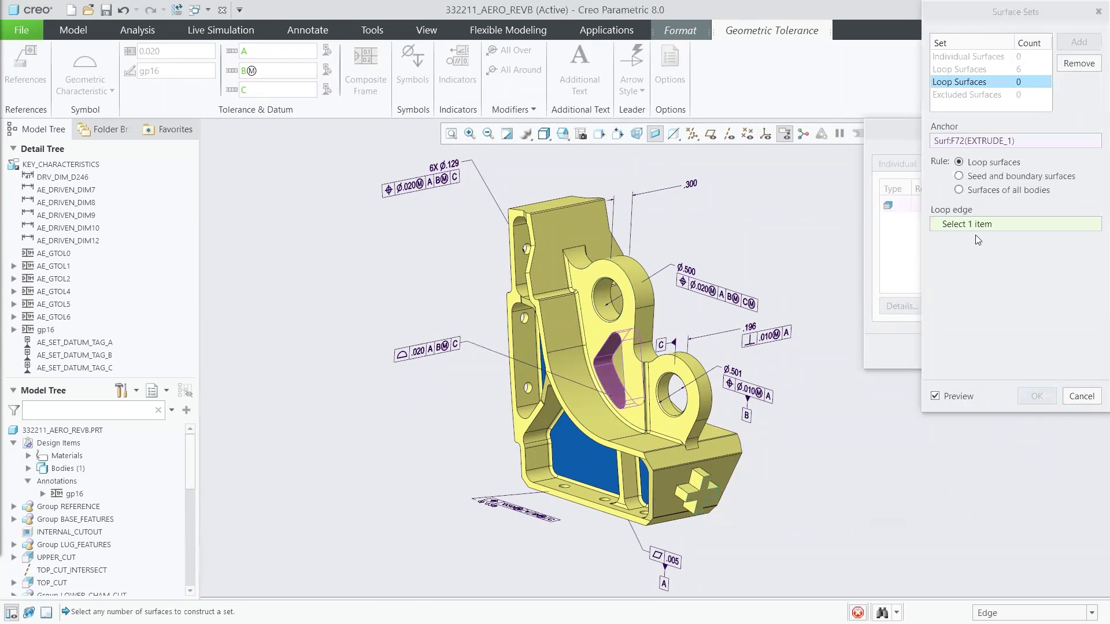
left_click(1005, 183)
left_click(1003, 178)
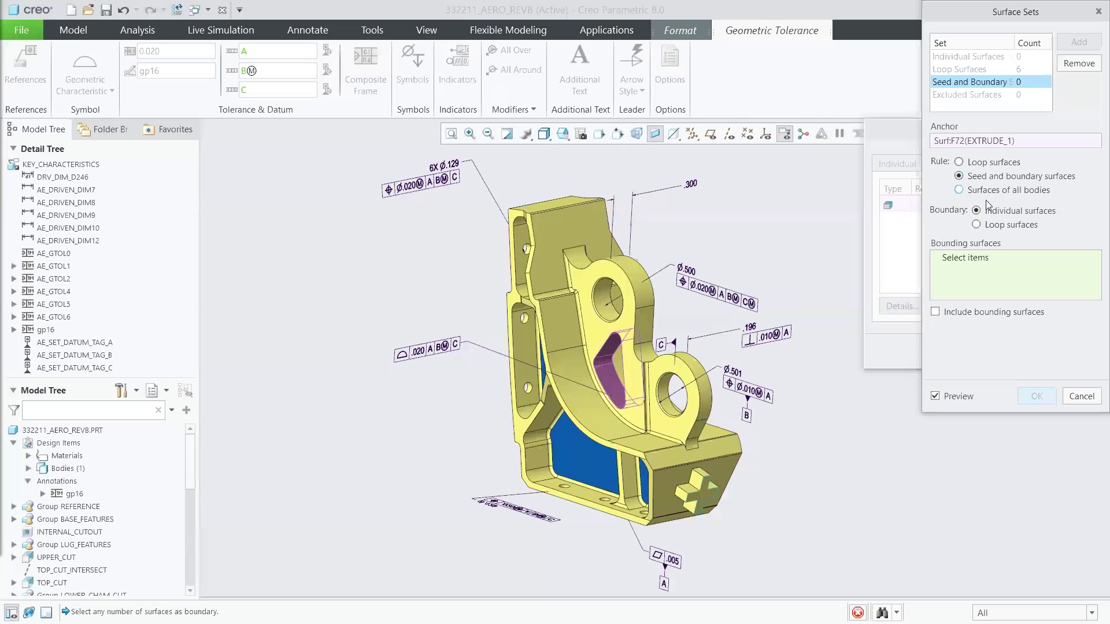
left_click(664, 490)
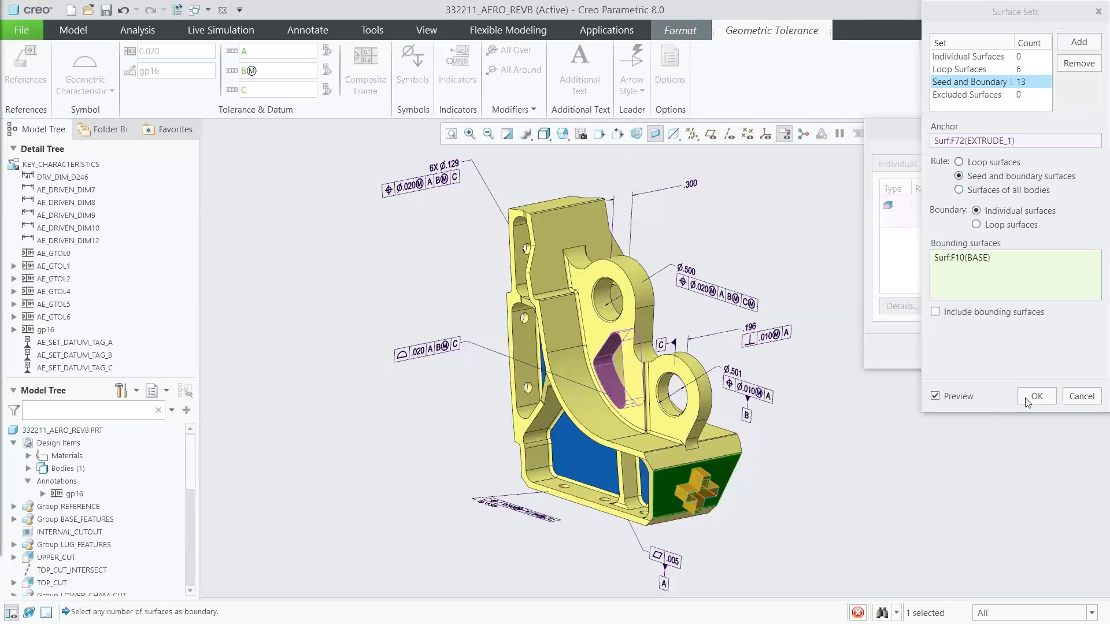
left_click(1026, 399)
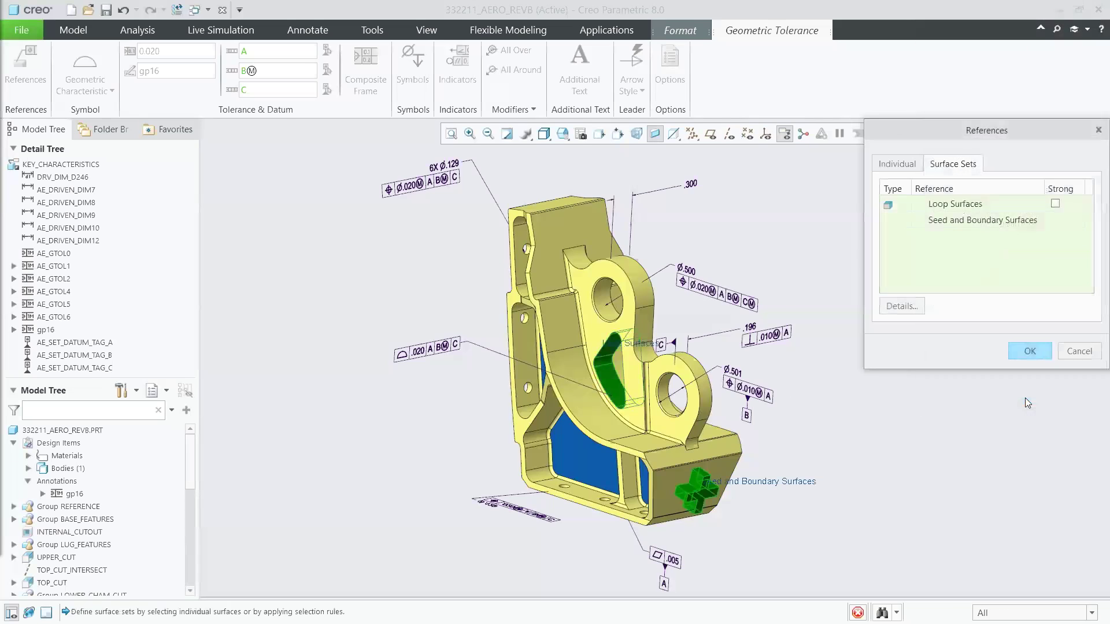
left_click(1028, 351)
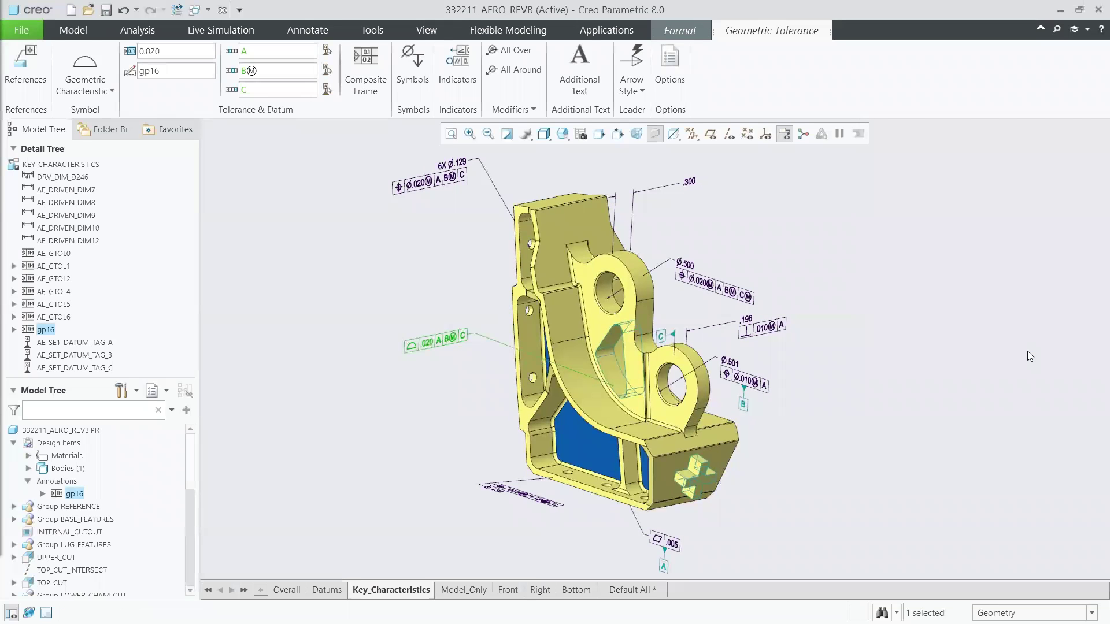
left_click(1028, 354)
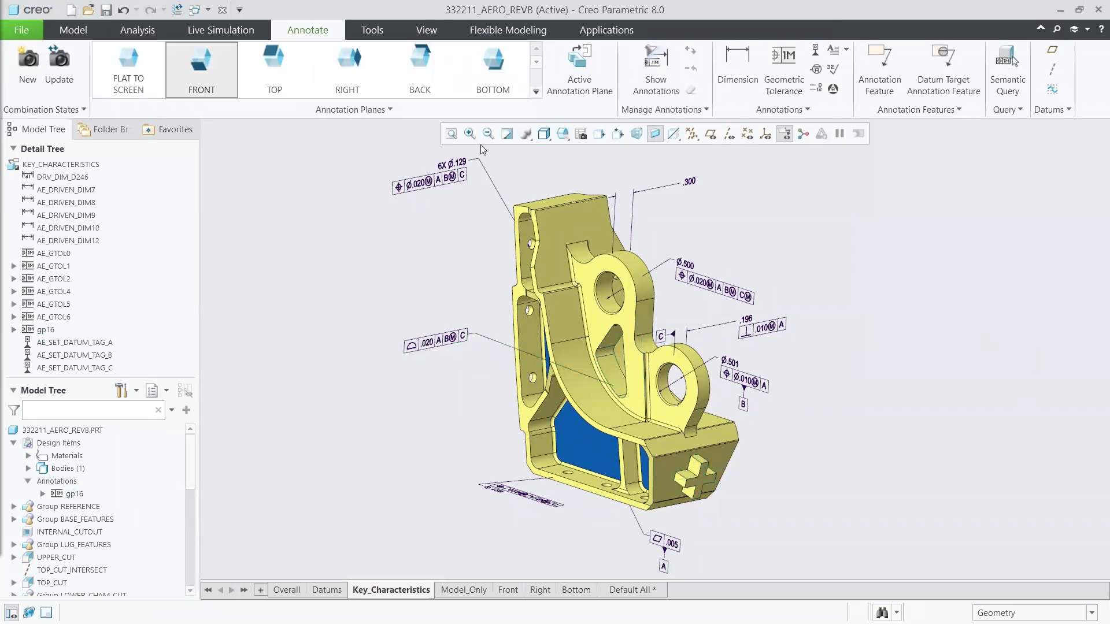
Close the bracket model and erase the part that is not displayed from the session
left_click(225, 10)
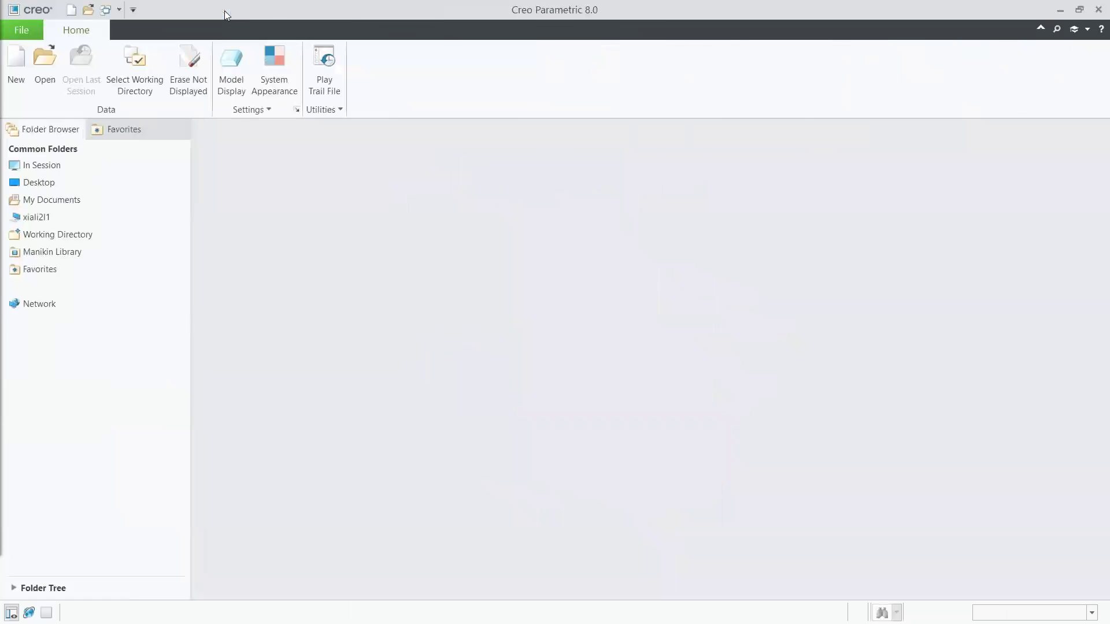
left_click(196, 69)
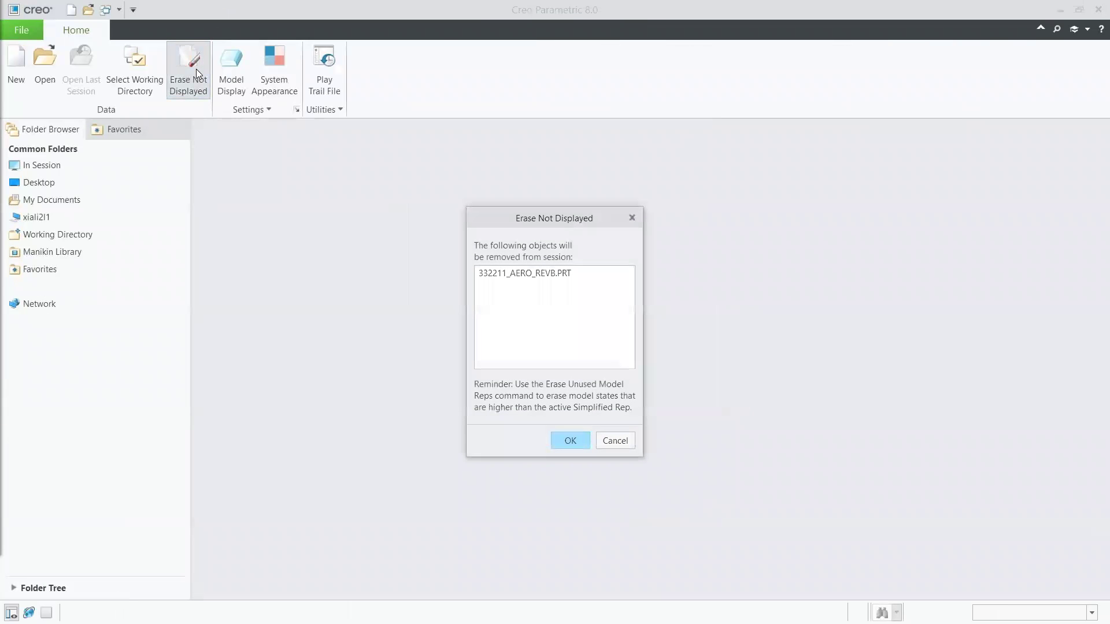
left_click(564, 442)
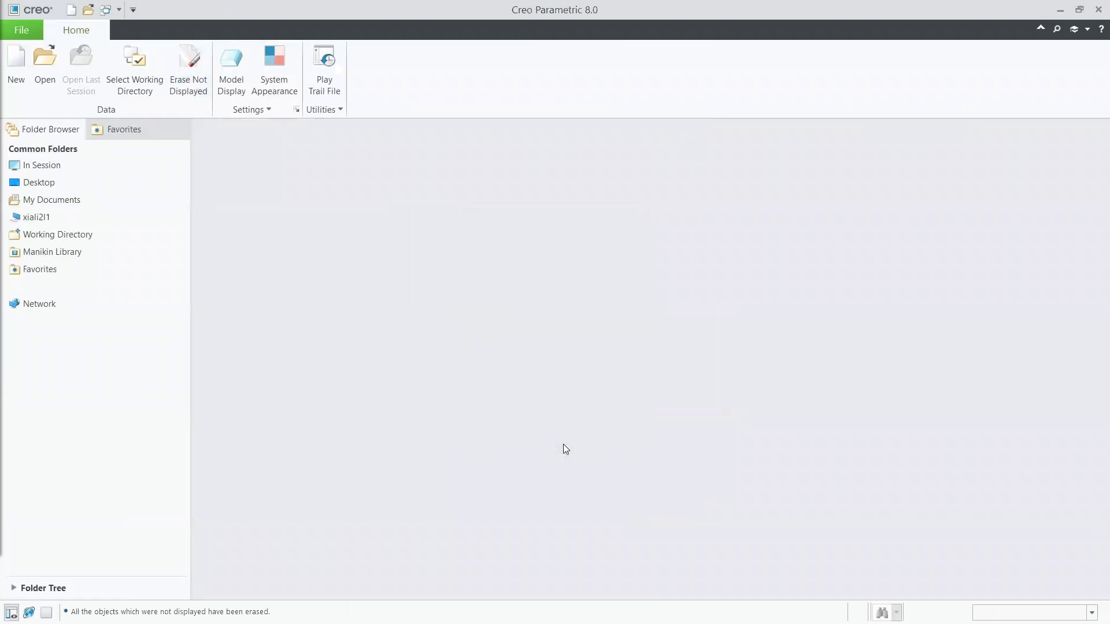
Open rear_cover.prt from the Section 2 folder of What's_New_MBD and display its Mbd combination state for annotation
left_click(43, 81)
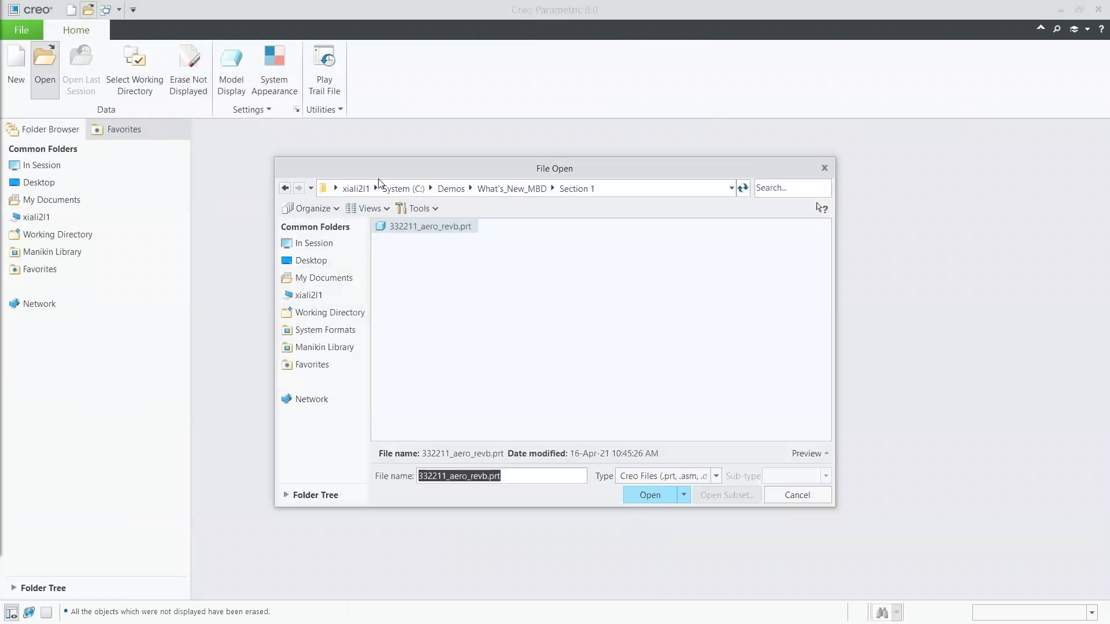
left_click(501, 189)
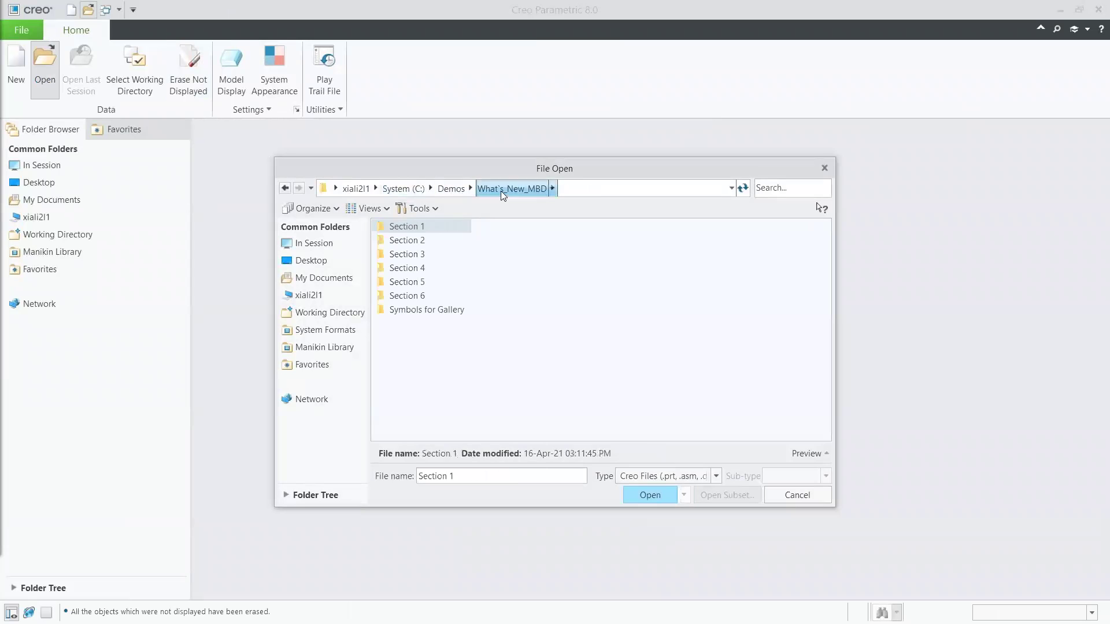
double_click(417, 242)
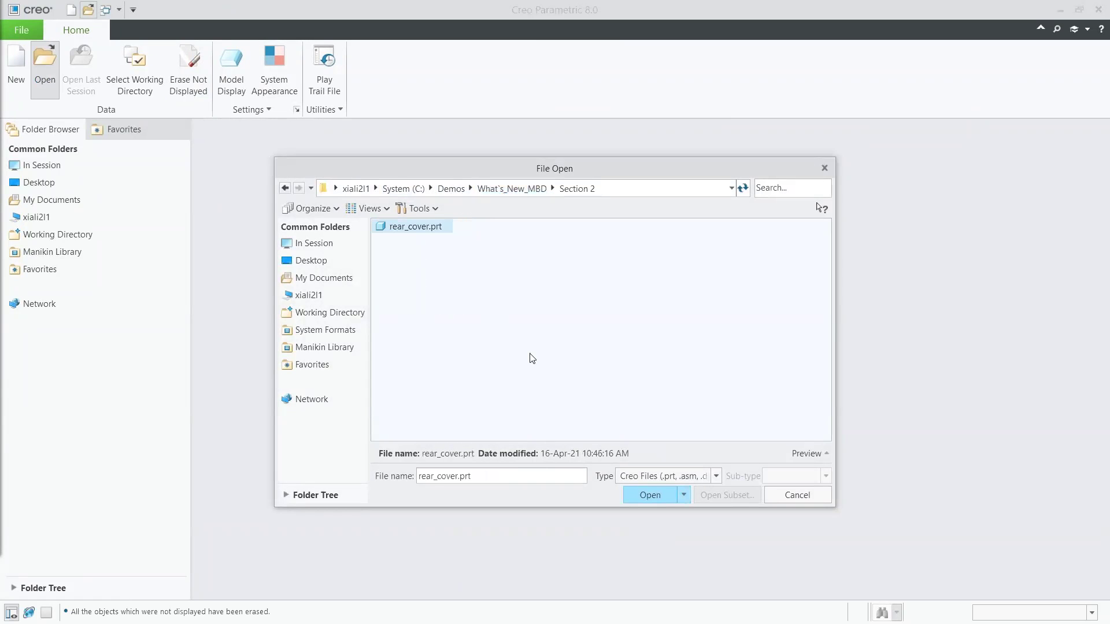
left_click(639, 496)
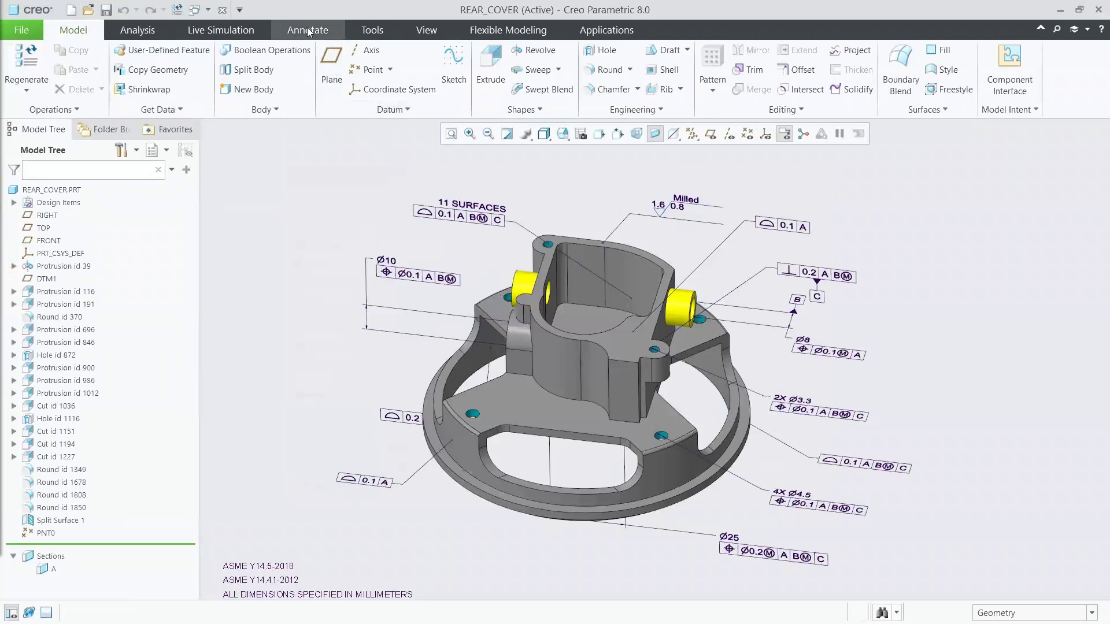
left_click(309, 31)
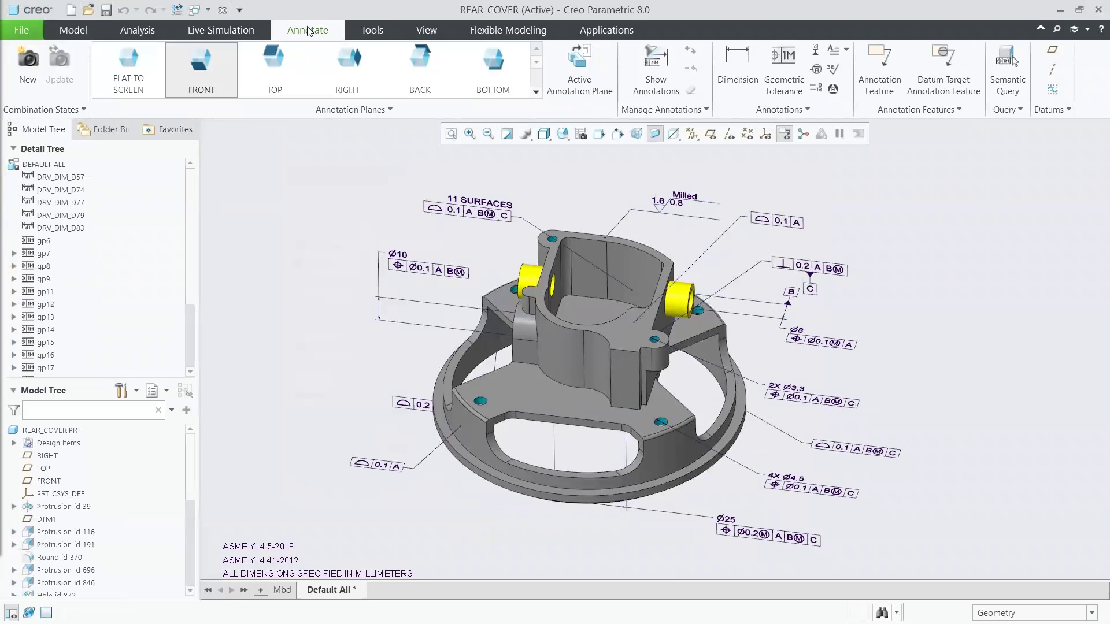
left_click(281, 590)
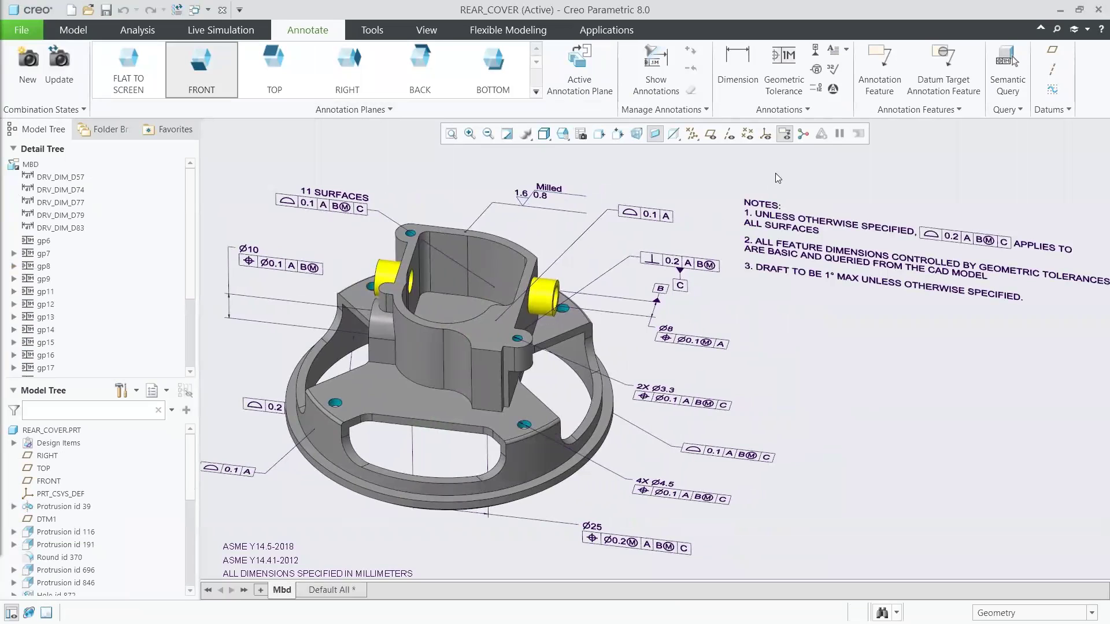
Start a custom symbol annotation and set the symbol gallery to show large thumbnails with names
left_click(833, 90)
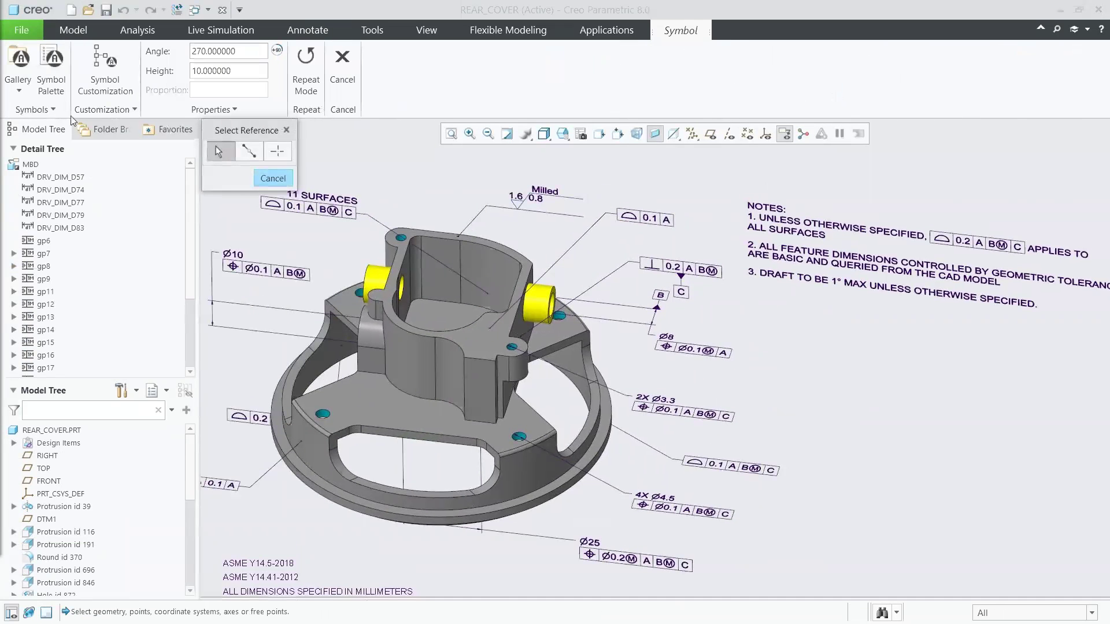
left_click(20, 93)
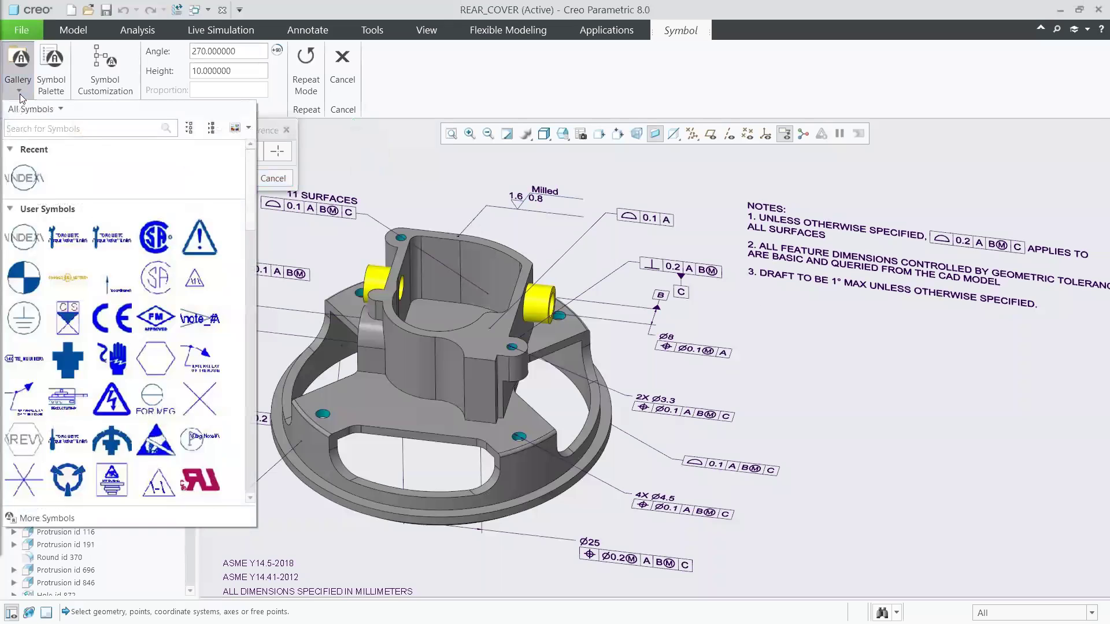
mouse_move(251, 197)
left_mouse_down()
mouse_move(252, 293)
mouse_move(256, 181)
left_mouse_up()
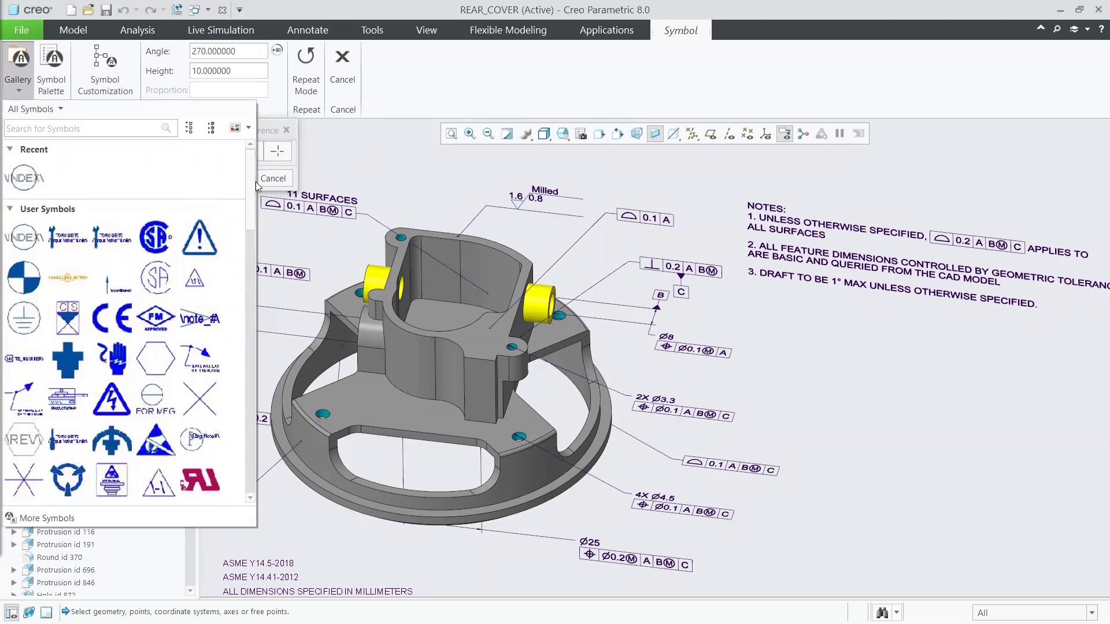
left_click(247, 133)
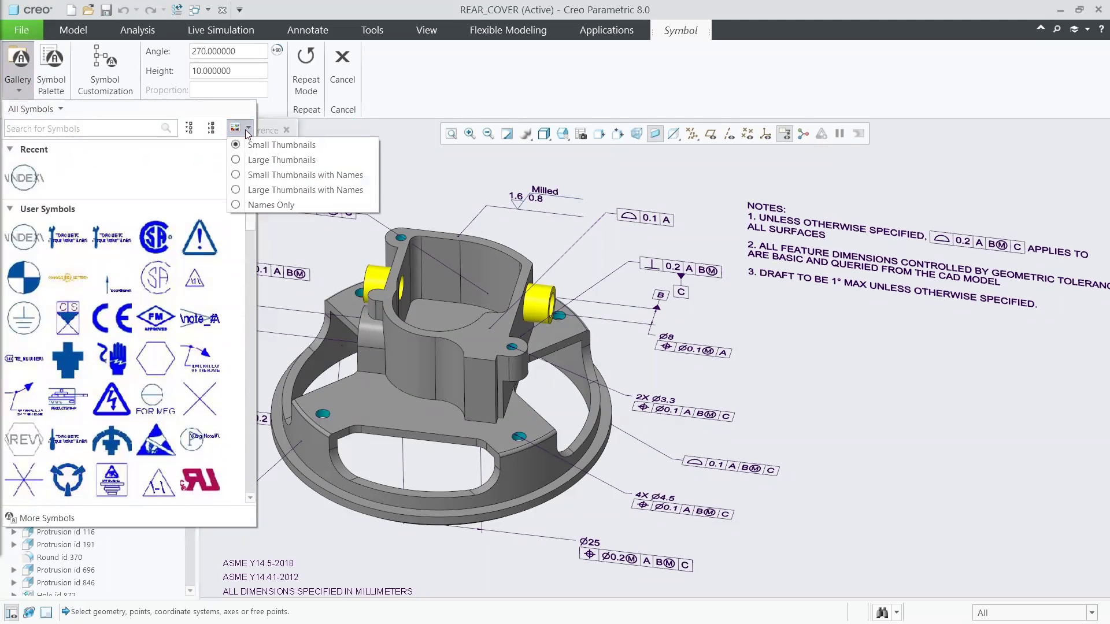
left_click(252, 190)
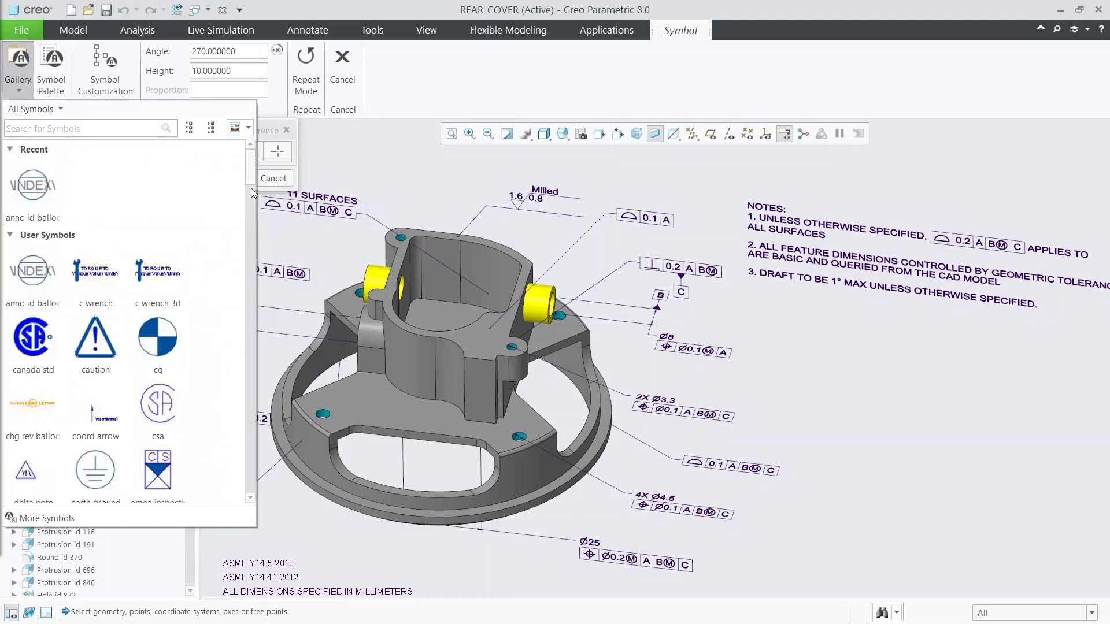
Search the symbol gallery for "flag" and choose the user symbol whose name begins with "significant cha" for placement
left_click(115, 132)
type("fla")
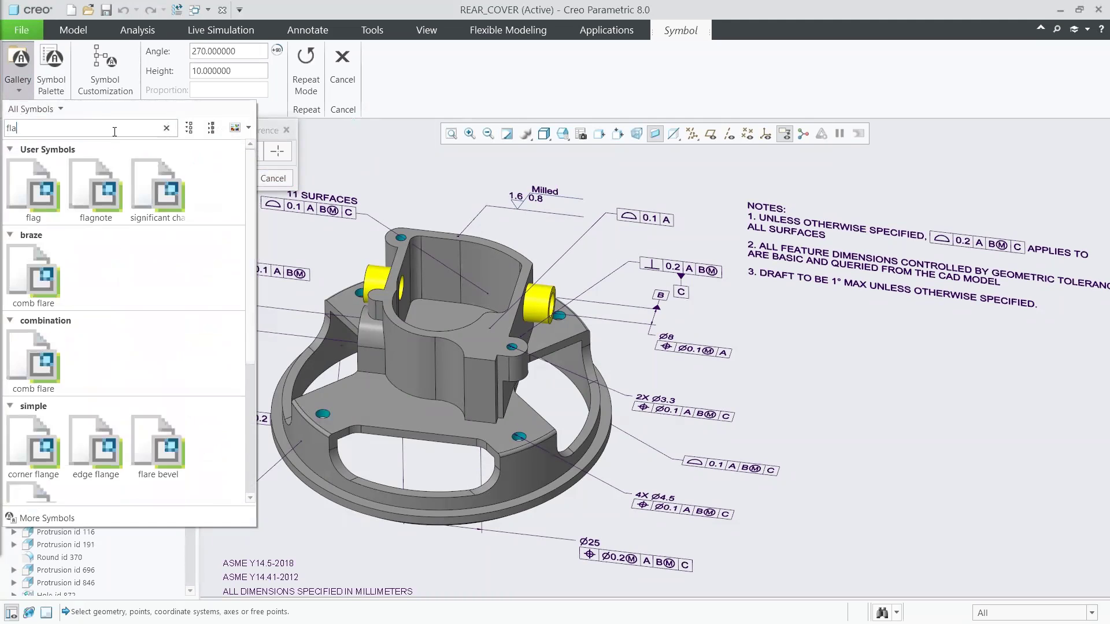
type("g")
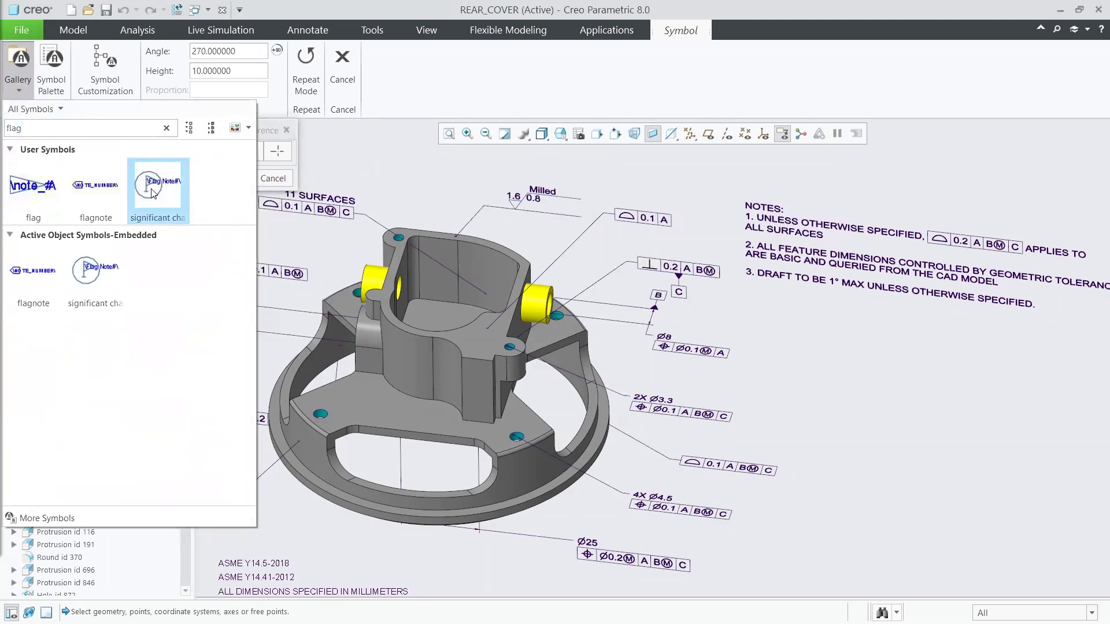
left_click(153, 194)
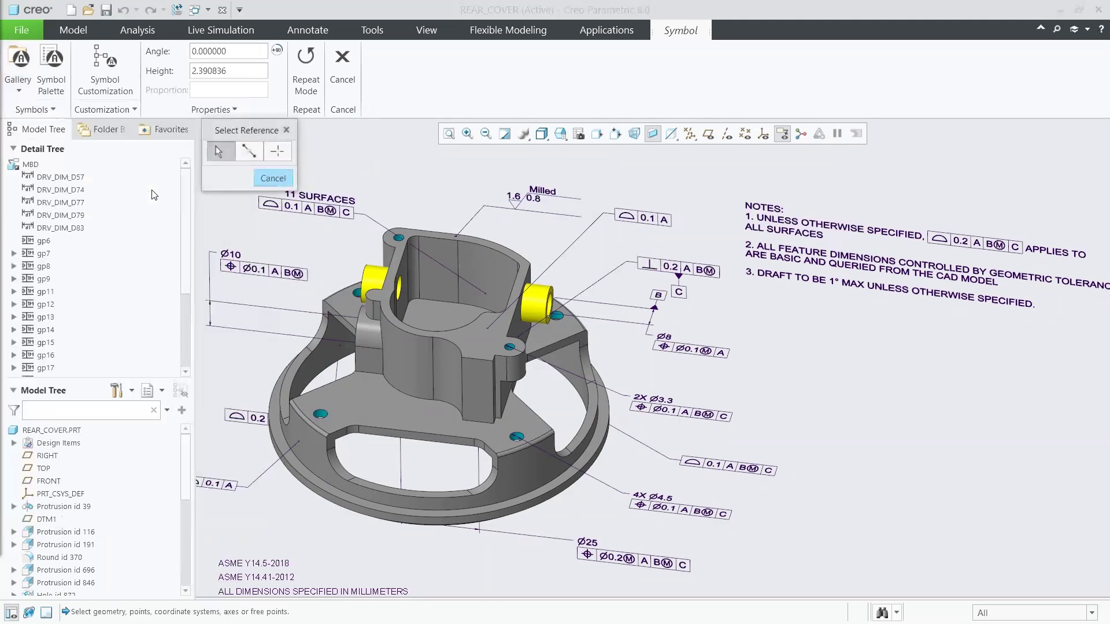
Place the flag symbol above the rear cover with its leader attached to the pocket's inner wall surface, and finish the placement
left_click(437, 250)
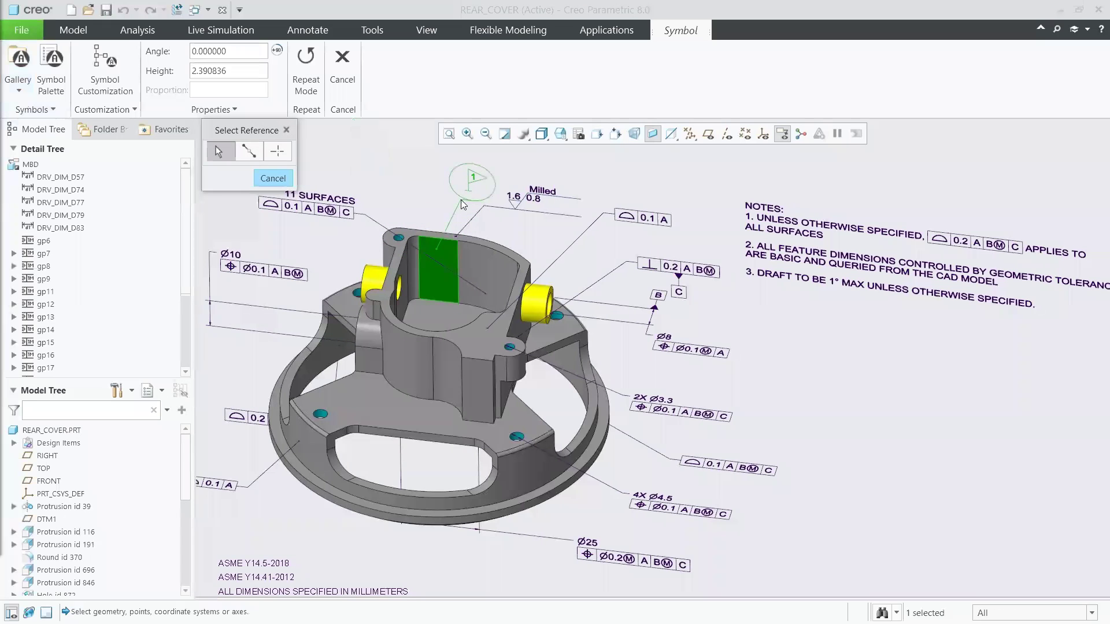
middle_click(417, 197)
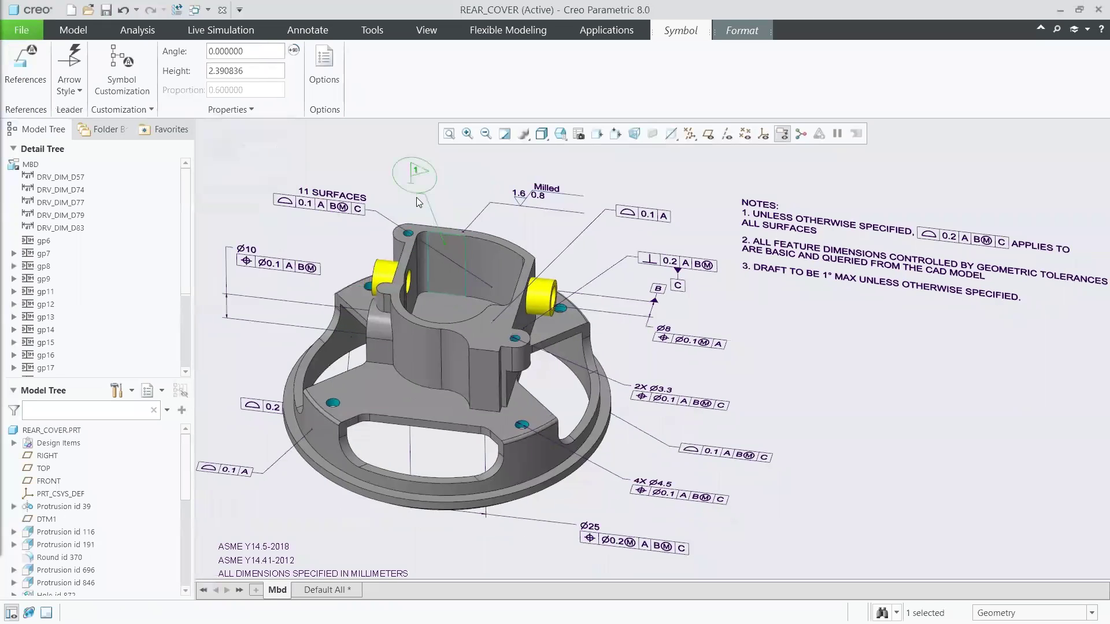
middle_click(482, 180)
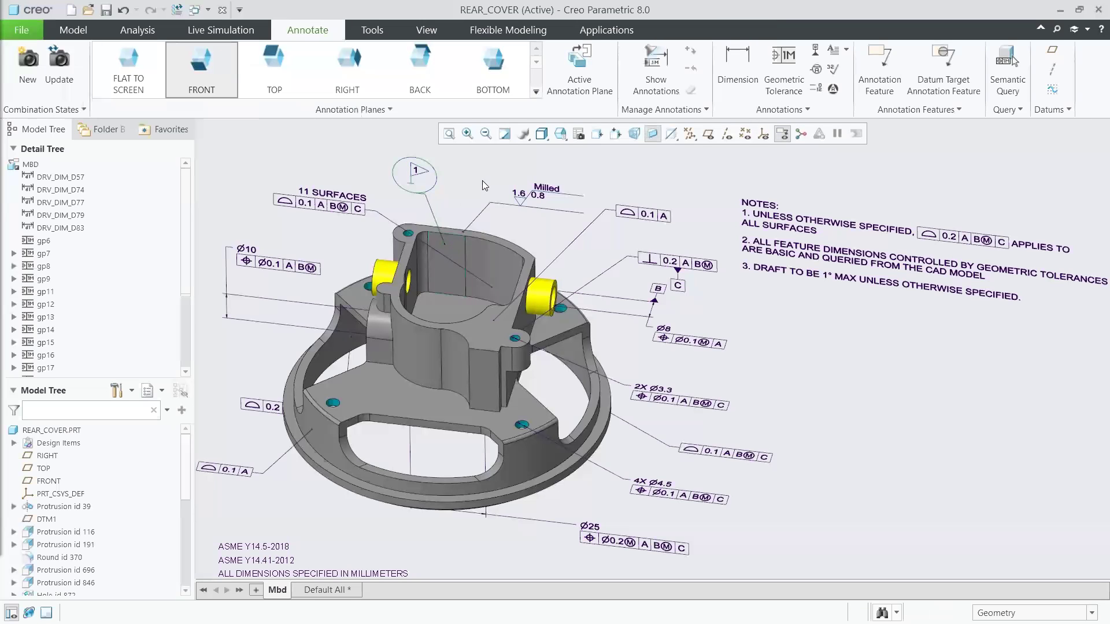
Close the rear cover model and erase the part that is not displayed from the session
left_click(222, 11)
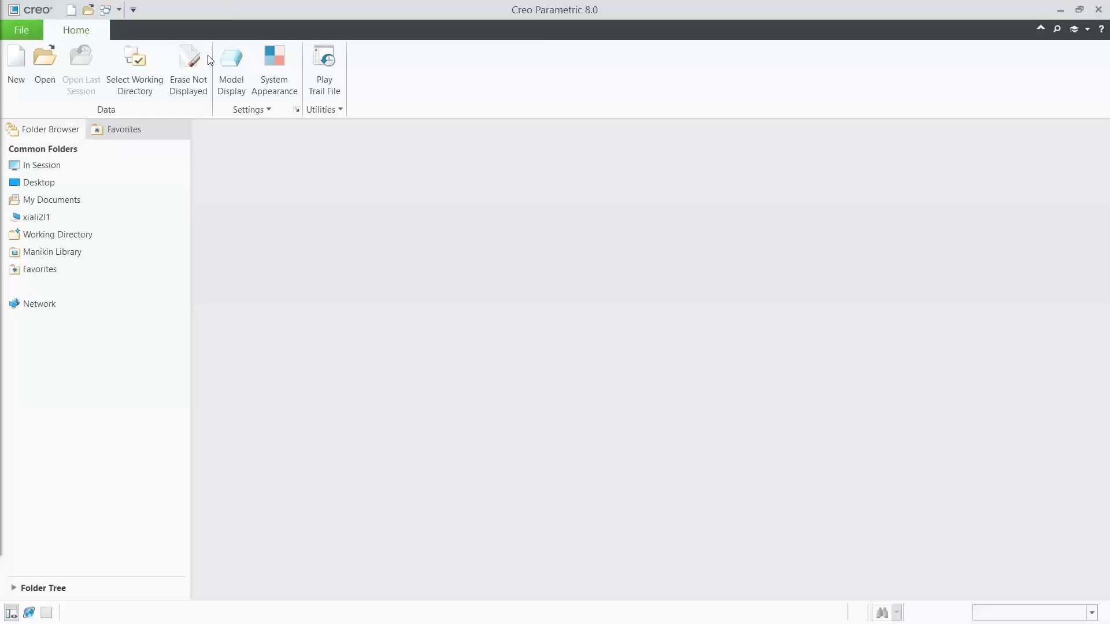
left_click(201, 65)
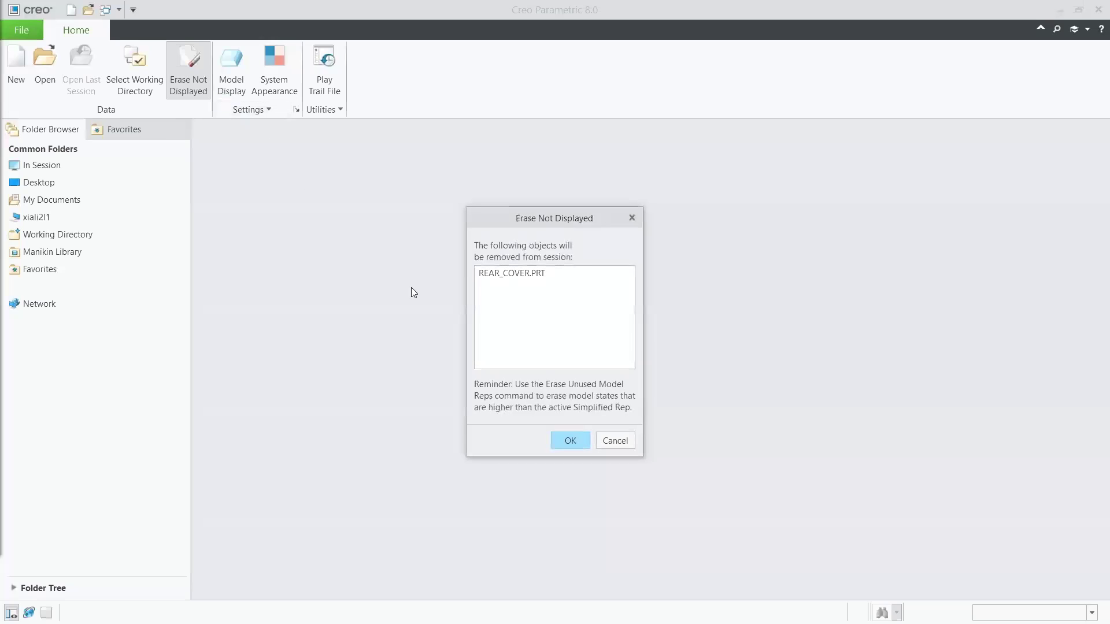
left_click(559, 443)
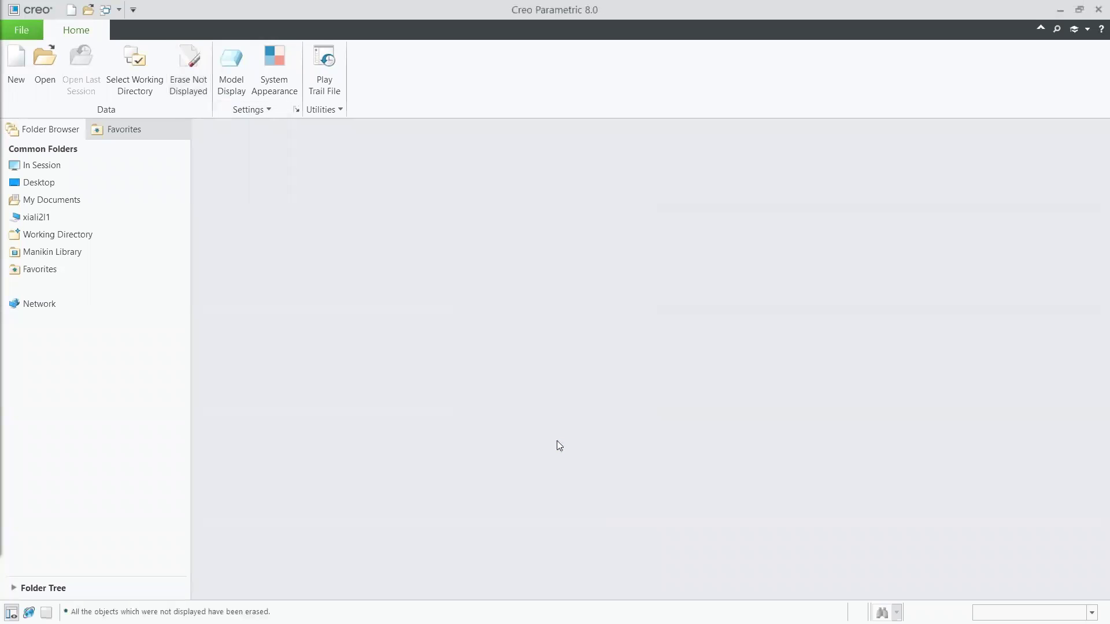
Open rear_cover.prt from the Section 3 folder of What's_New_MBD and display its Mbd combination state for annotation
left_click(45, 74)
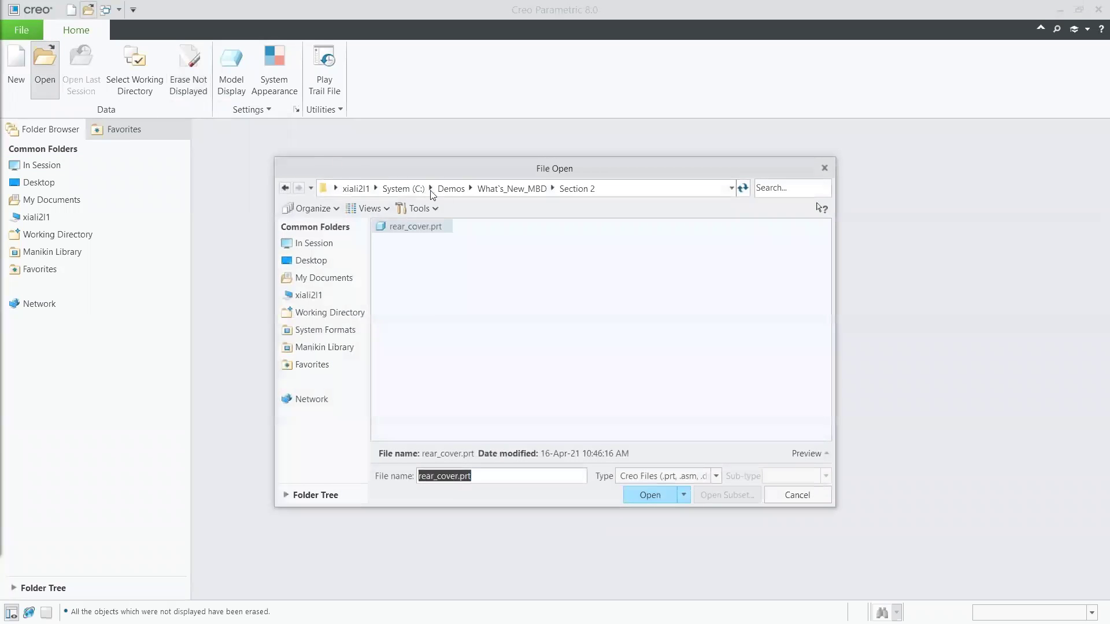
left_click(505, 189)
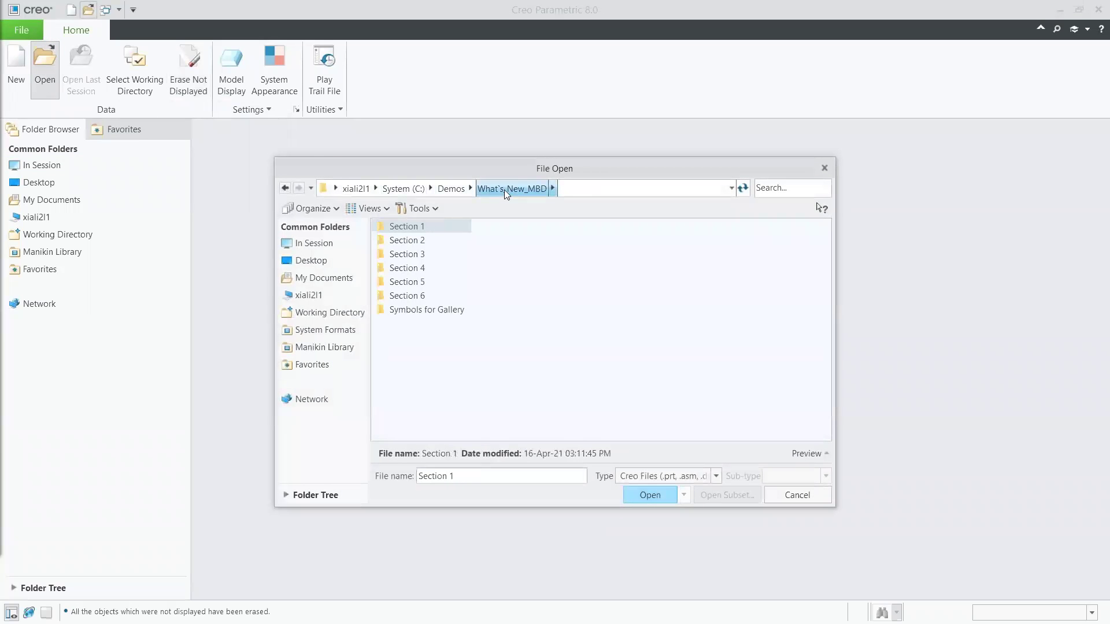
double_click(410, 254)
left_click(410, 255)
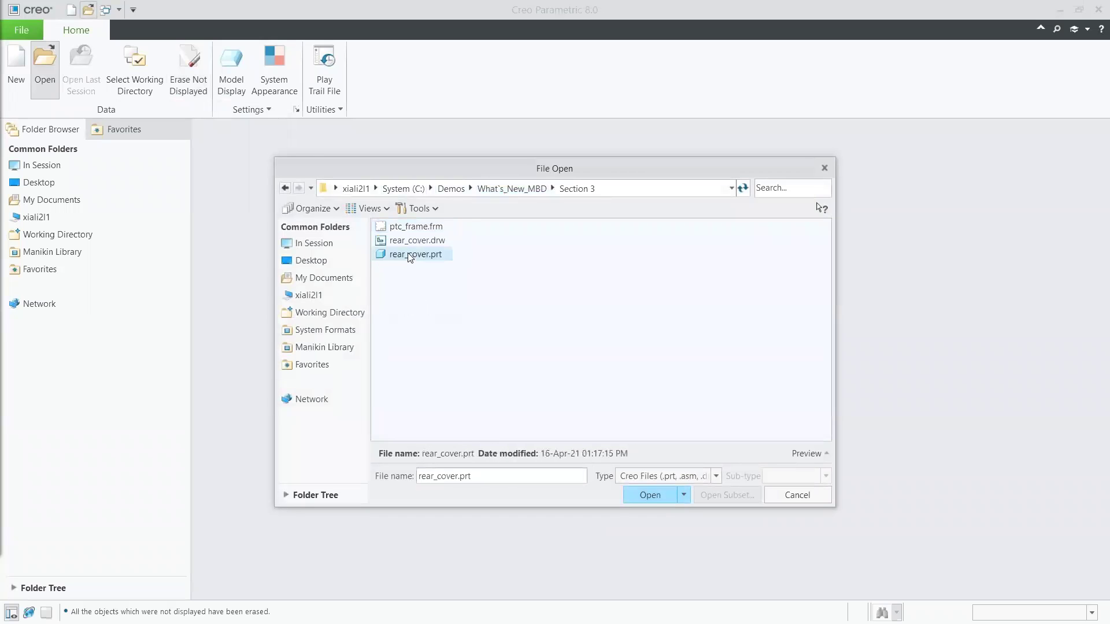
left_click(636, 496)
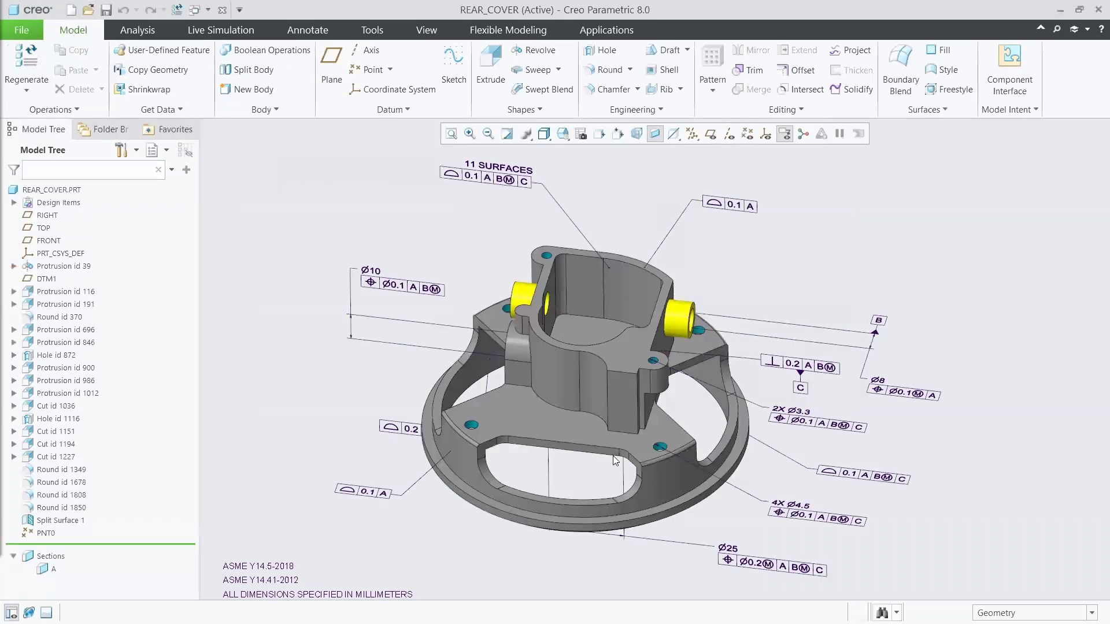
left_click(309, 29)
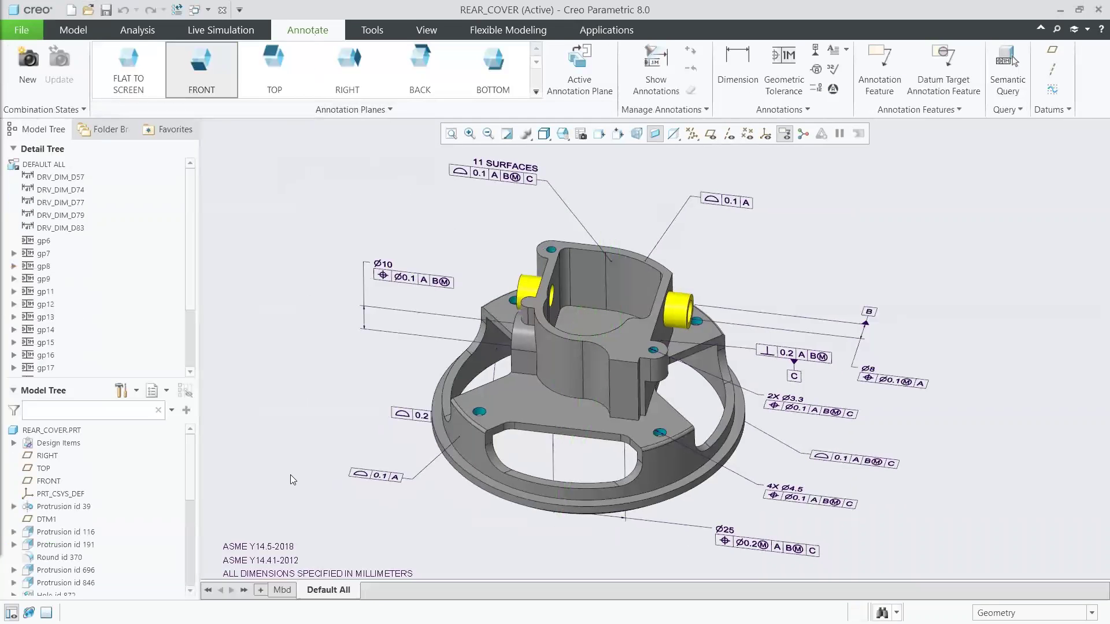
left_click(282, 591)
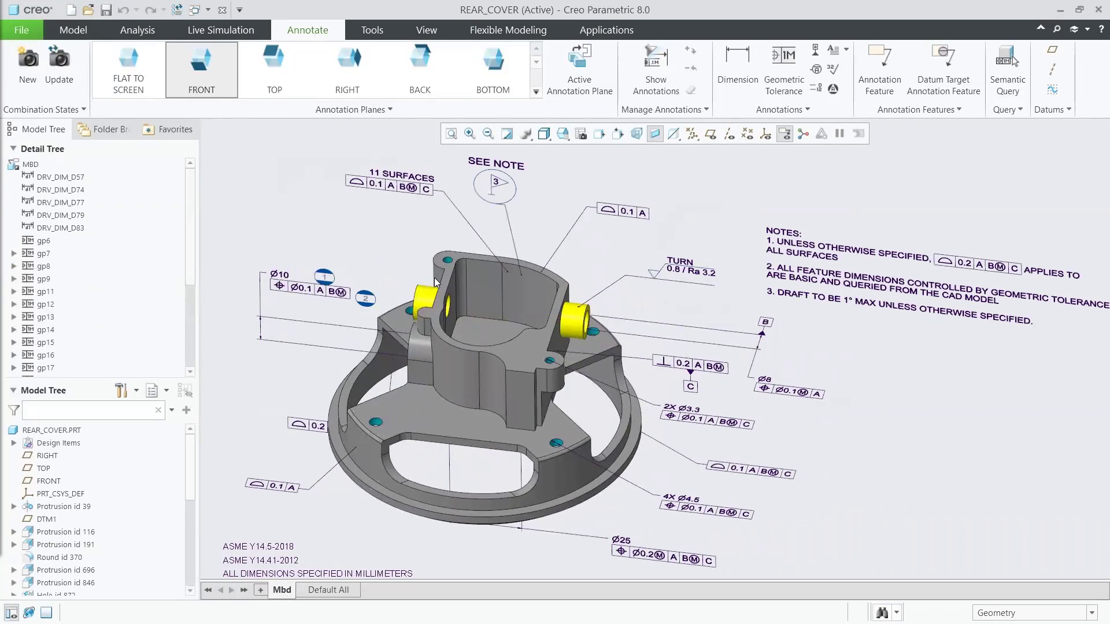
In the 02_REFERENCES orientation, add two more inner pocket wall surfaces to the references of the SEE NOTE flag symbol
left_click(561, 138)
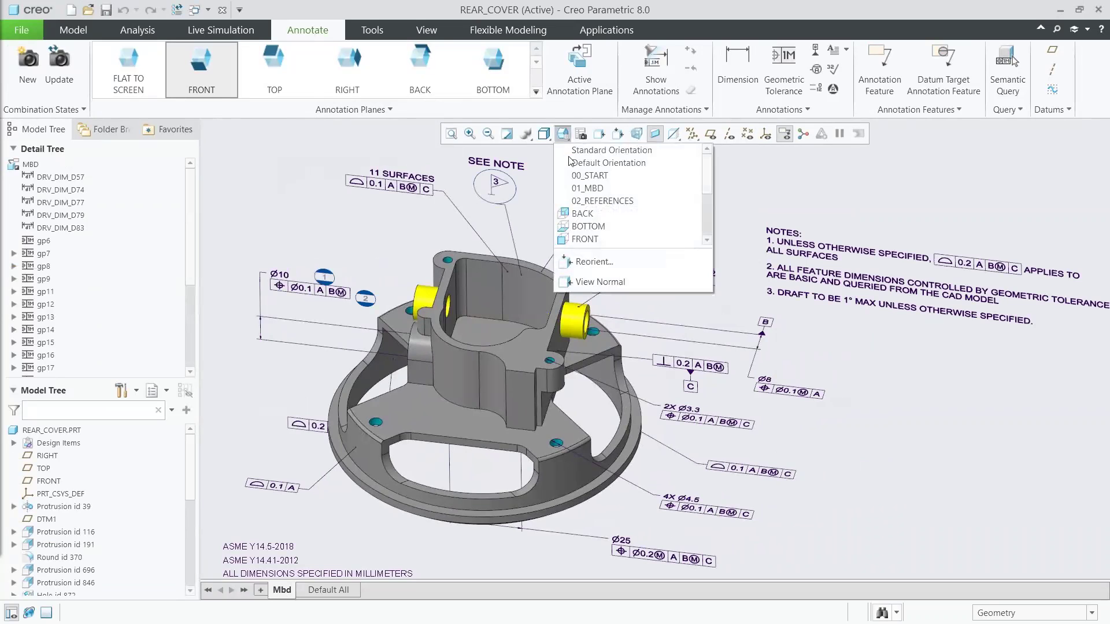
left_click(581, 200)
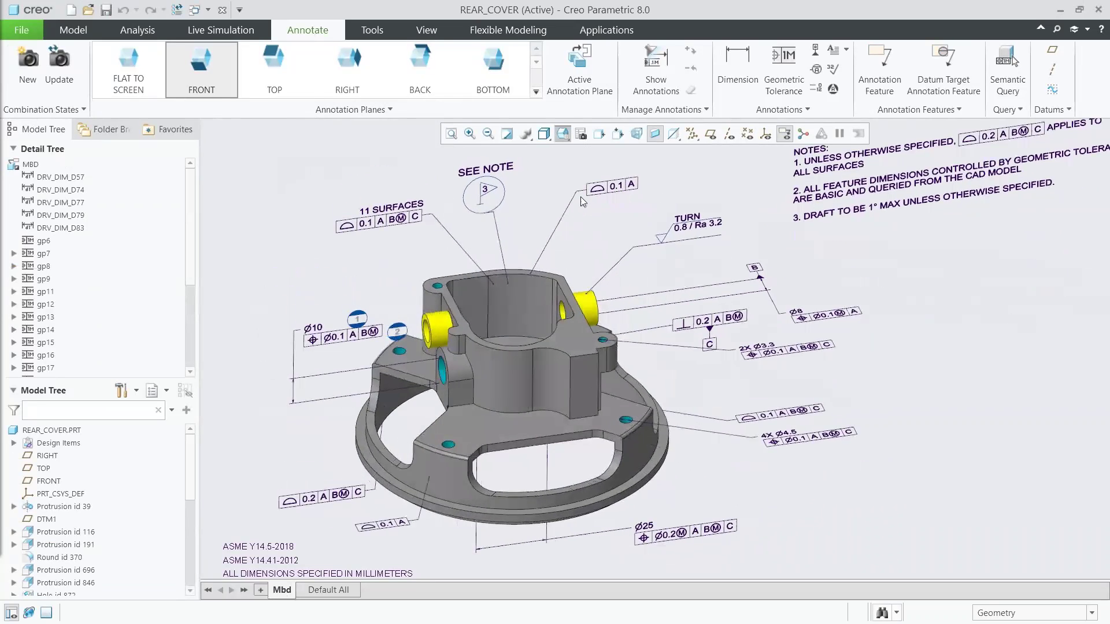
left_click(483, 197)
double_click(483, 198)
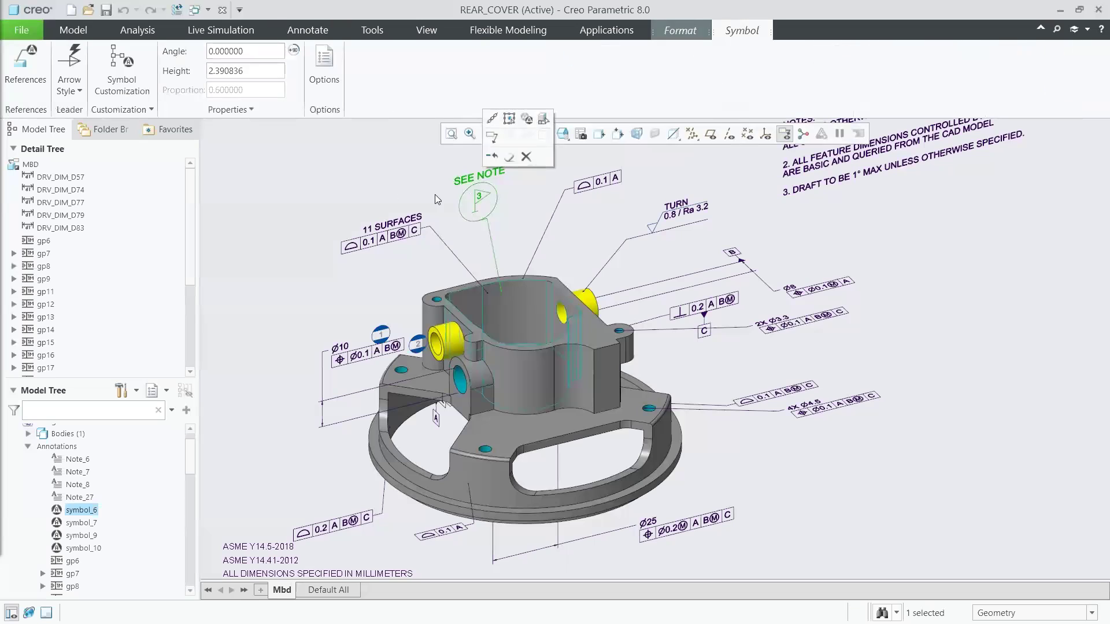
left_click(42, 82)
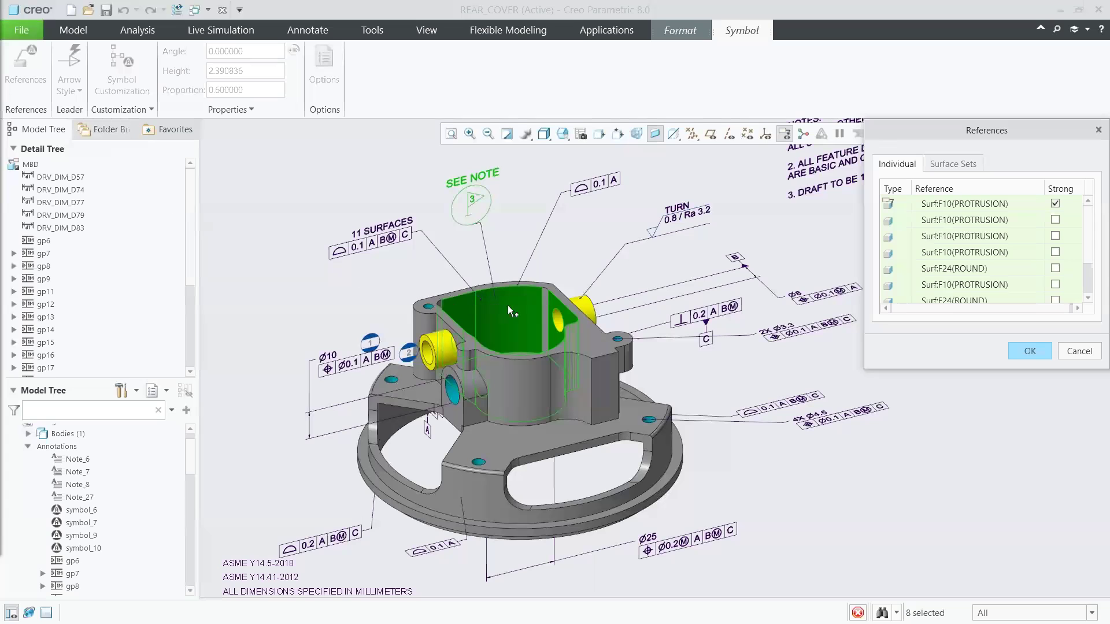
left_click(549, 321, "ctrl")
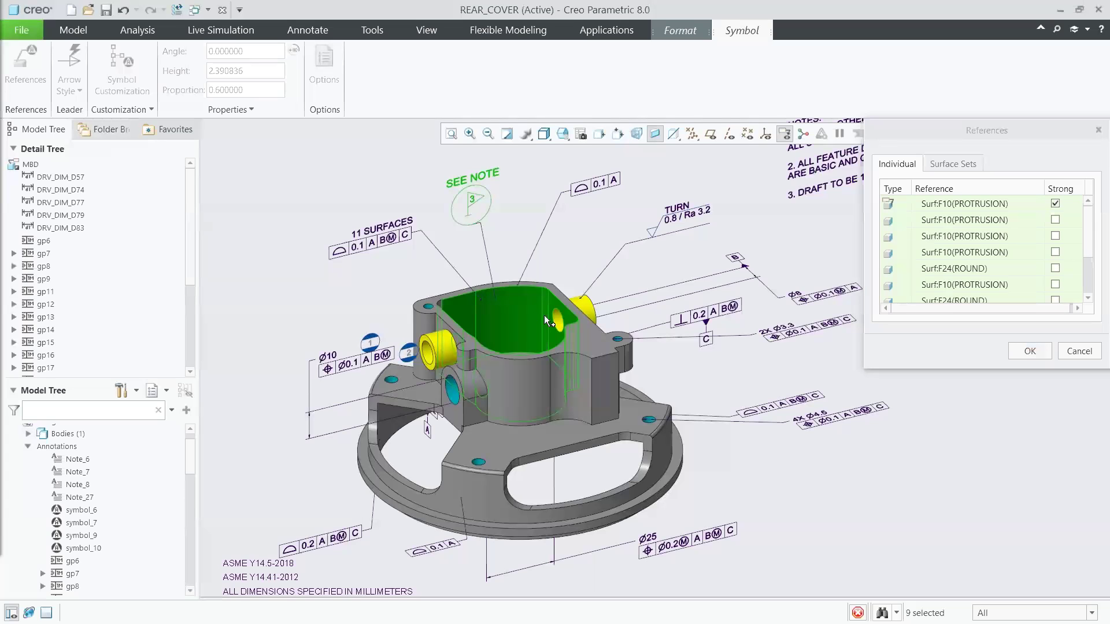
key("v")
key("3")
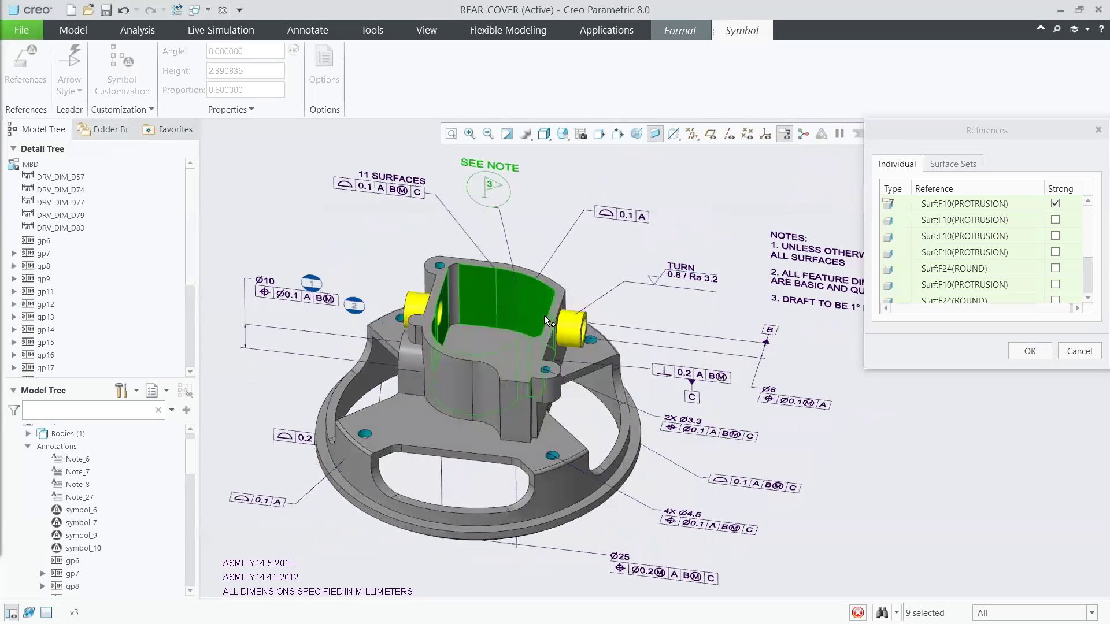
left_click(457, 301, "ctrl")
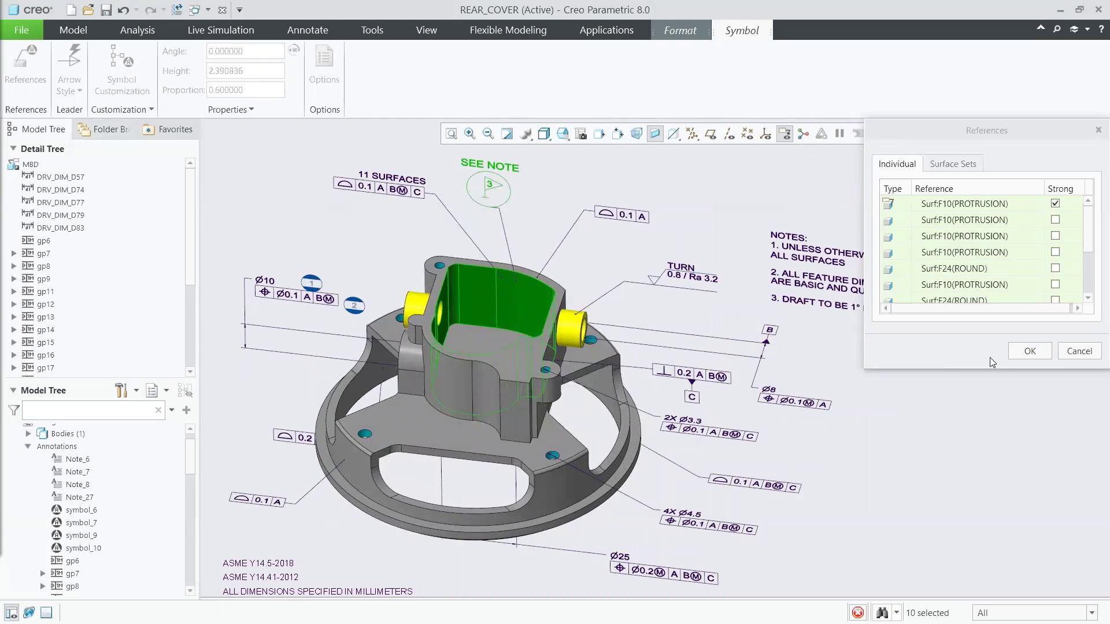
left_click(1028, 354)
left_click(1027, 356)
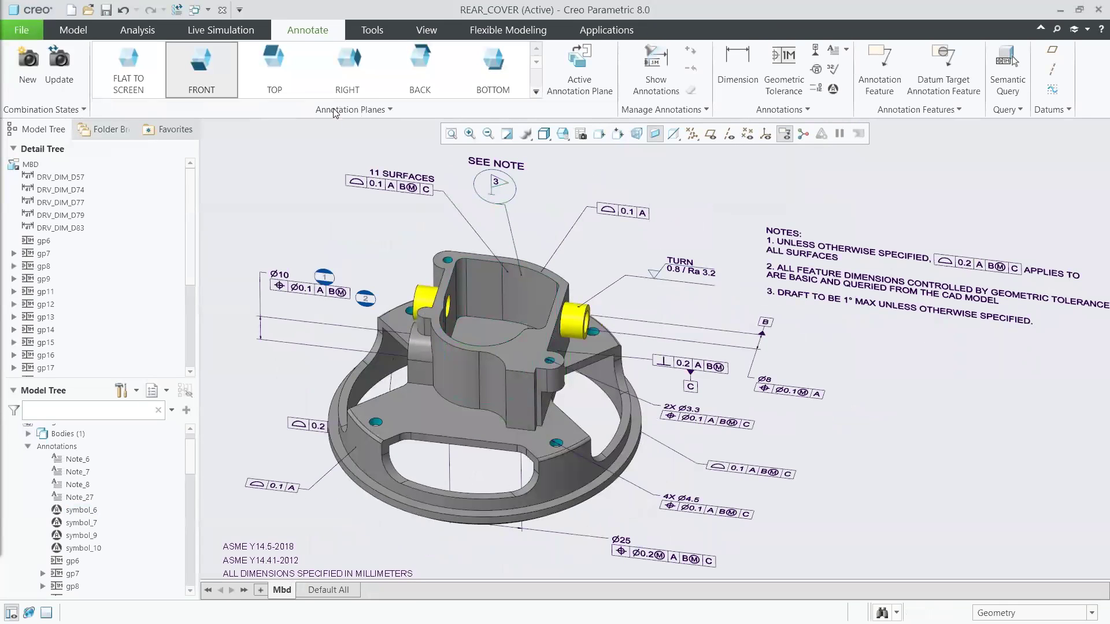
Close the rear cover part and open the drawing rear_cover.drw from the Section 3 folder
left_click(222, 10)
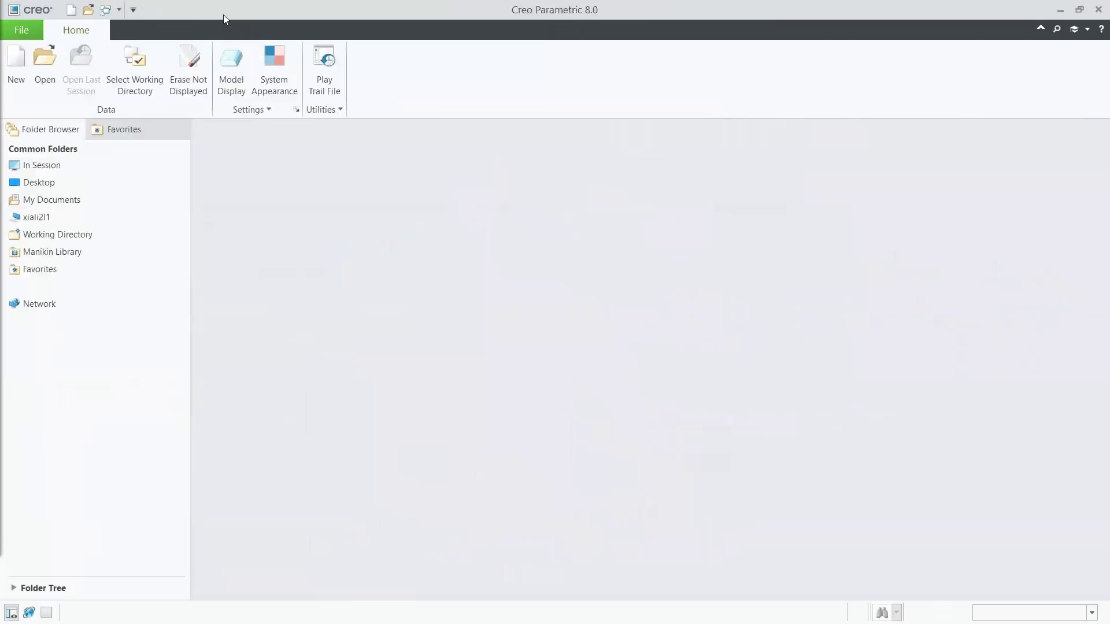
left_click(47, 71)
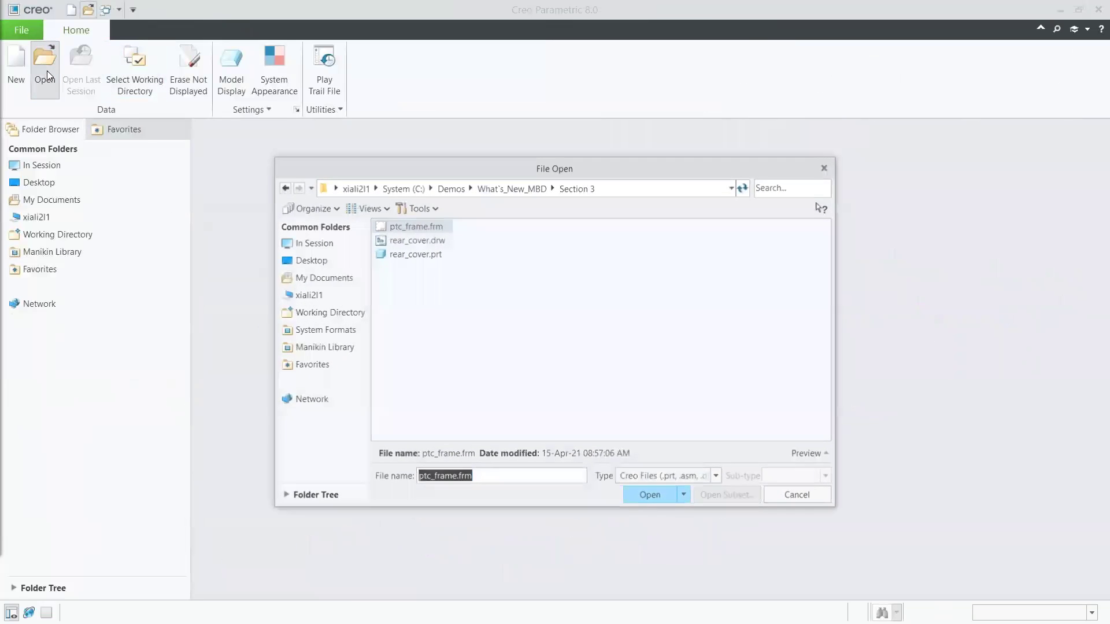
left_click(400, 244)
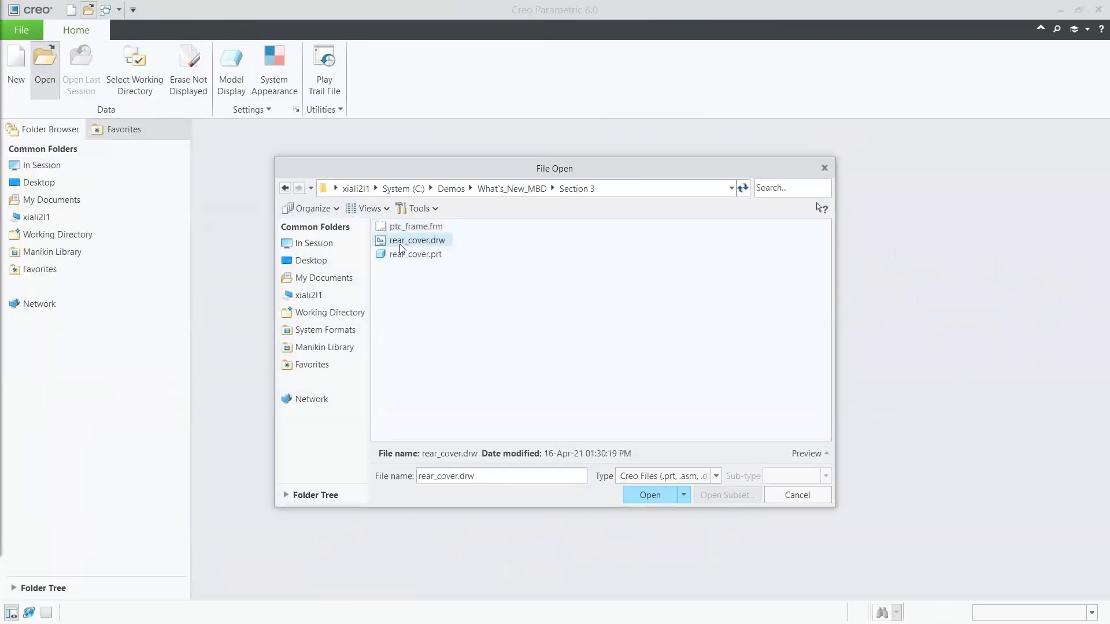
left_click(646, 498)
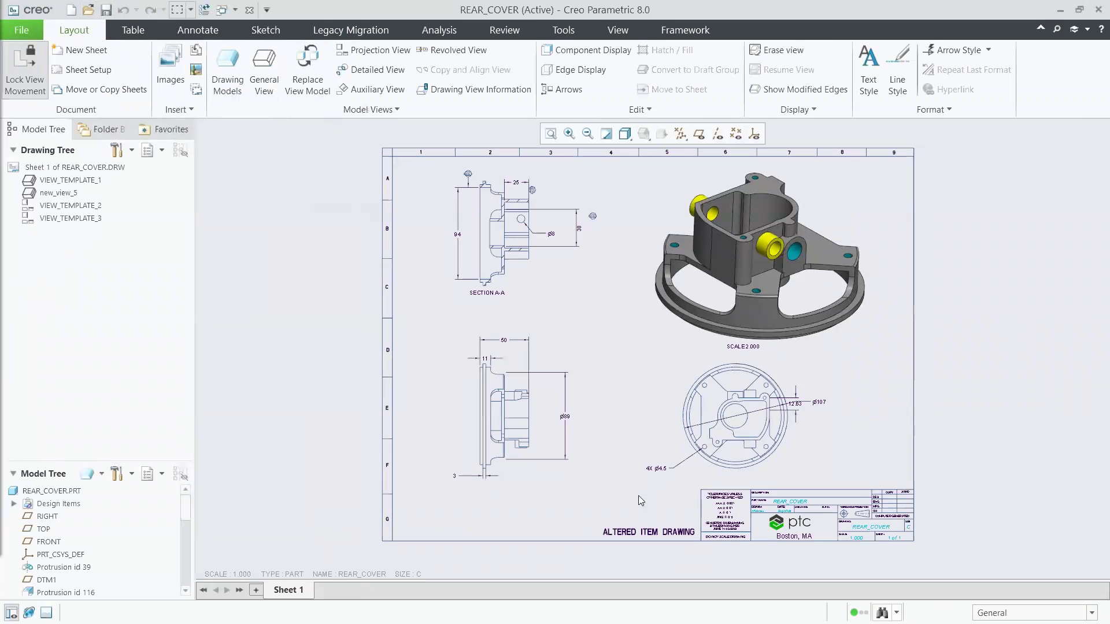
Reuse the INDEX balloon symbol beside the 25 dimension in Section A-A to place another on the Ø8 dimension's leader
left_click(569, 133)
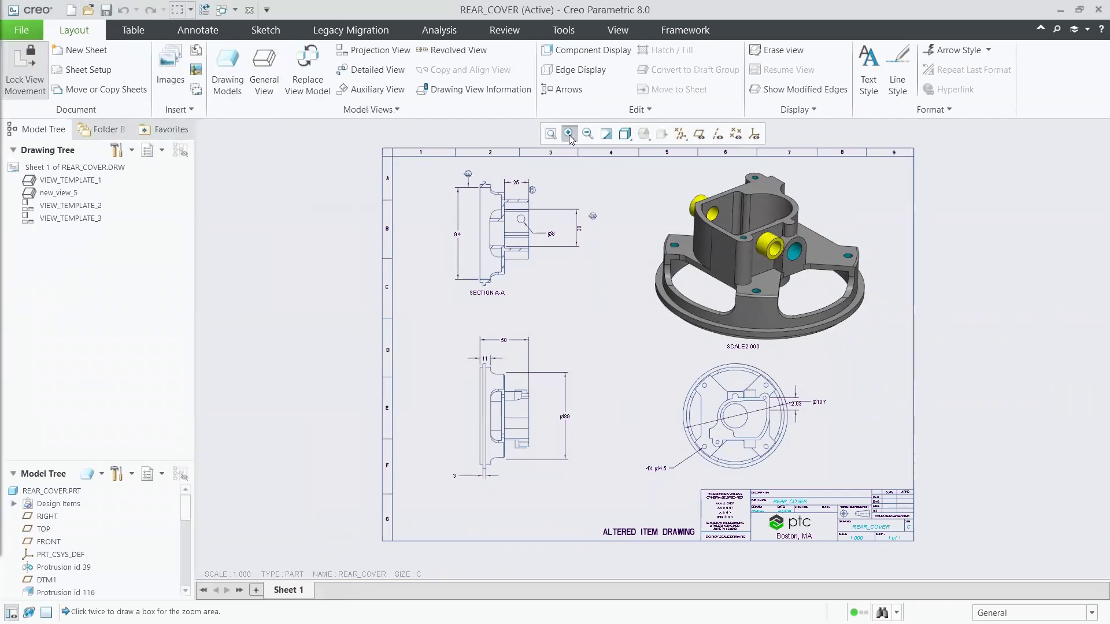
left_click(439, 169)
left_click(625, 310)
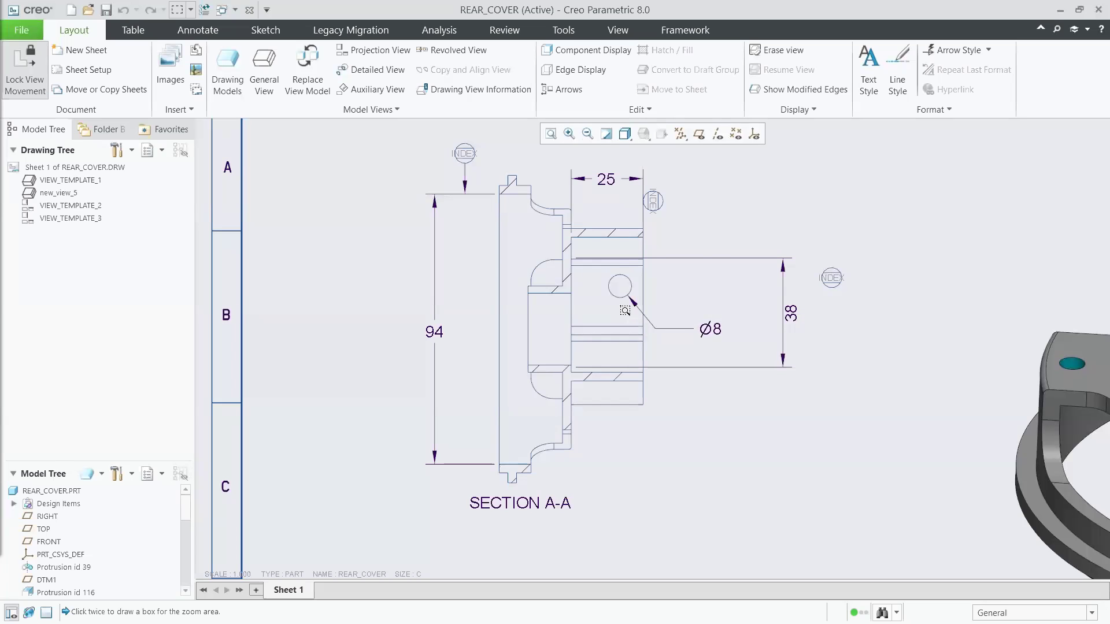
left_click(654, 204)
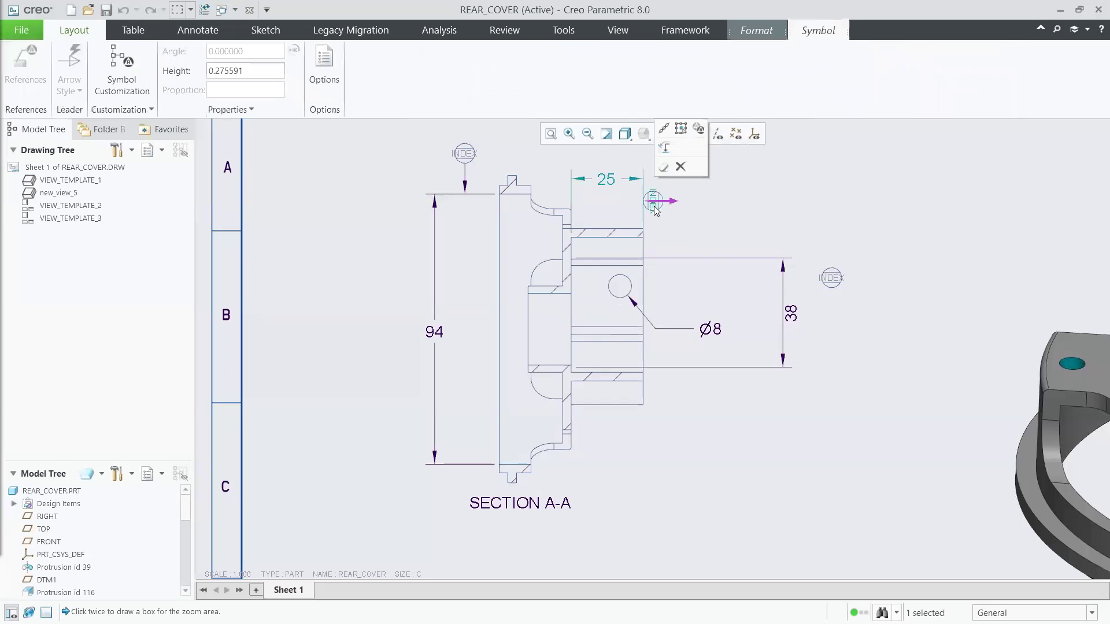
left_click(697, 132)
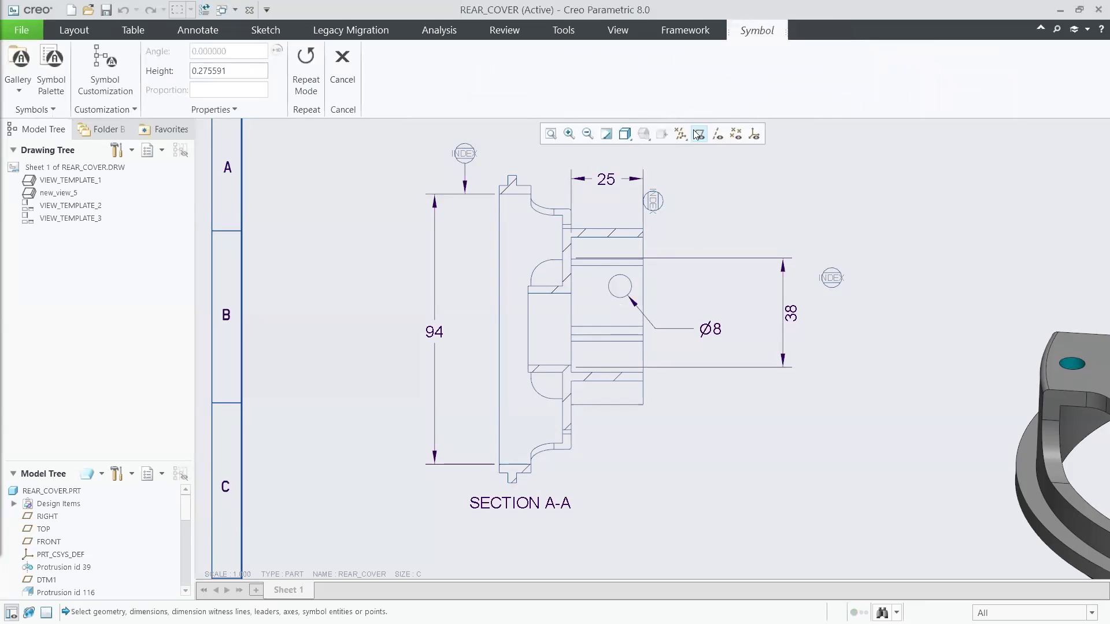
left_click(709, 331)
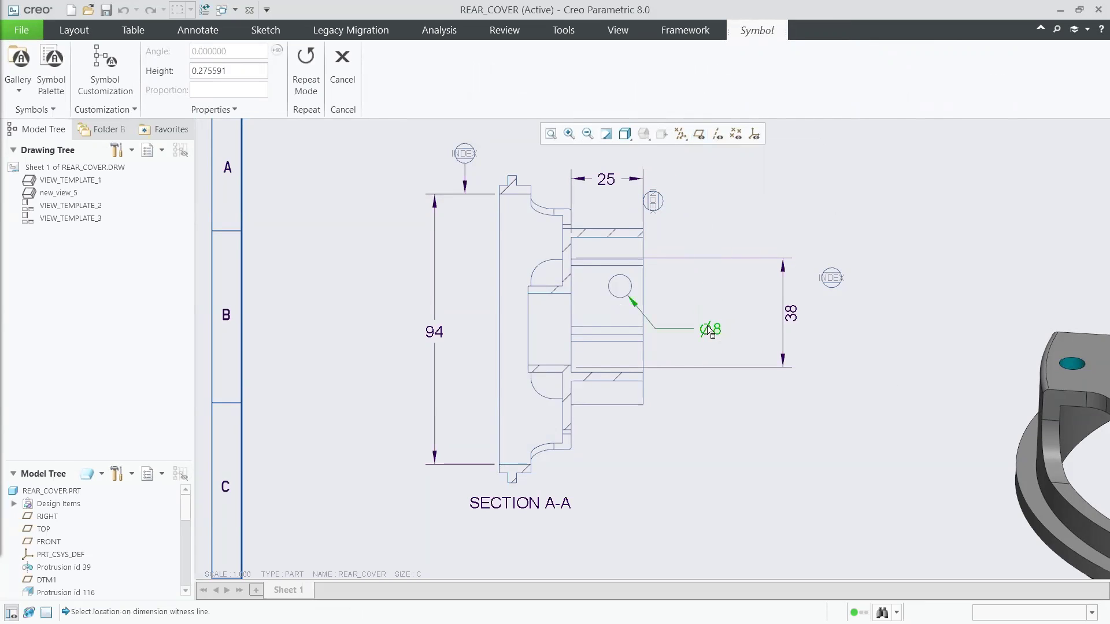
left_click(668, 330)
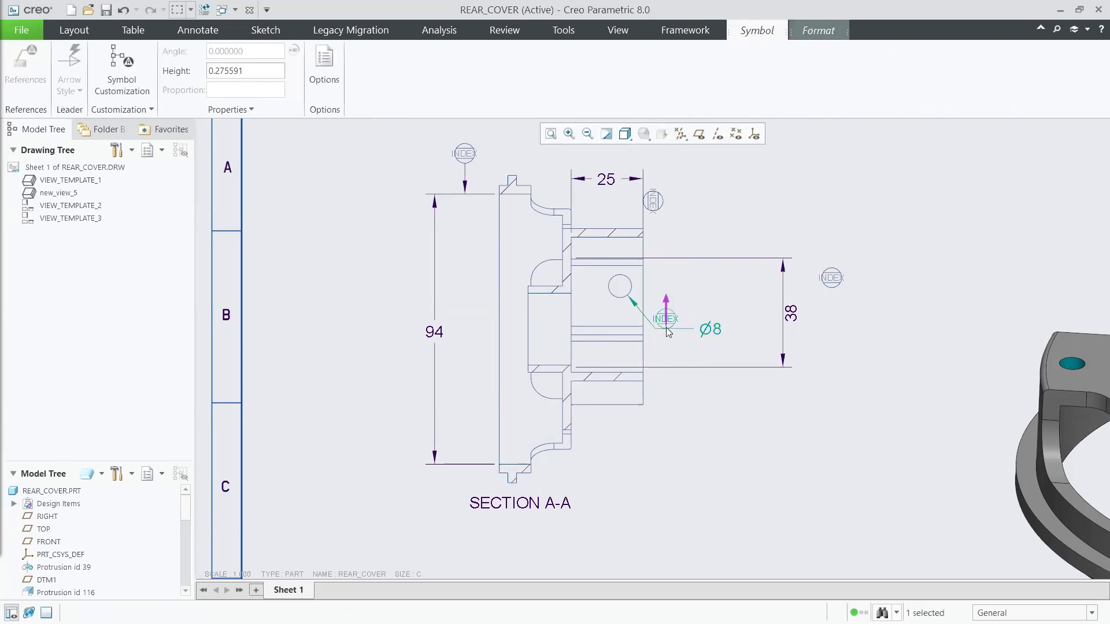
left_click(723, 395)
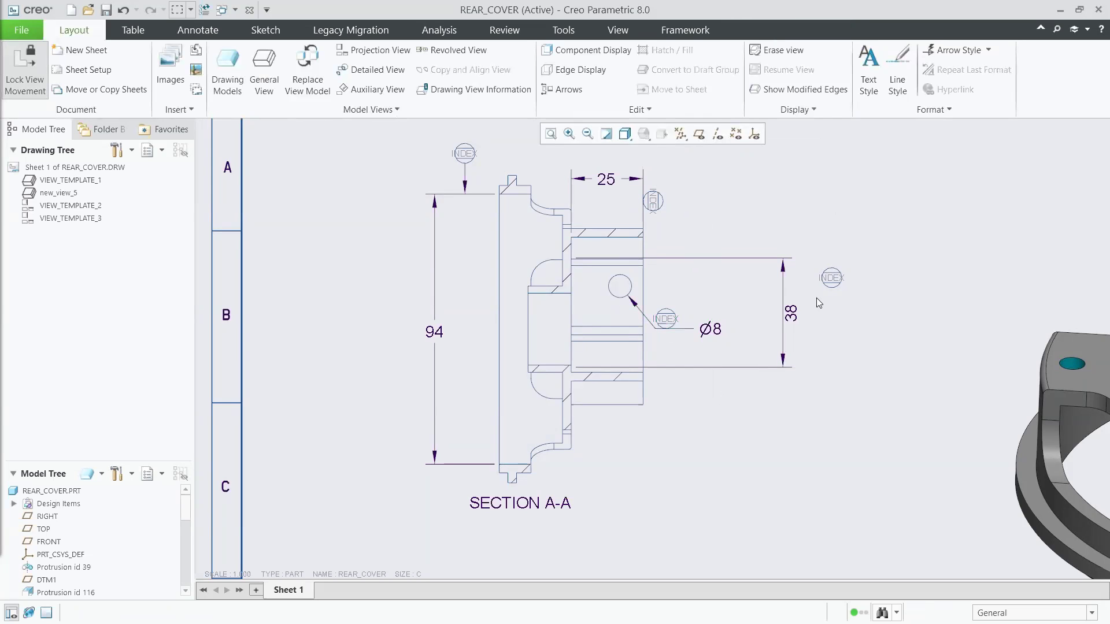
Customize the balloon symbol related to the 38 dimension with the TSE grouping and INDEX text 1
left_click(831, 278)
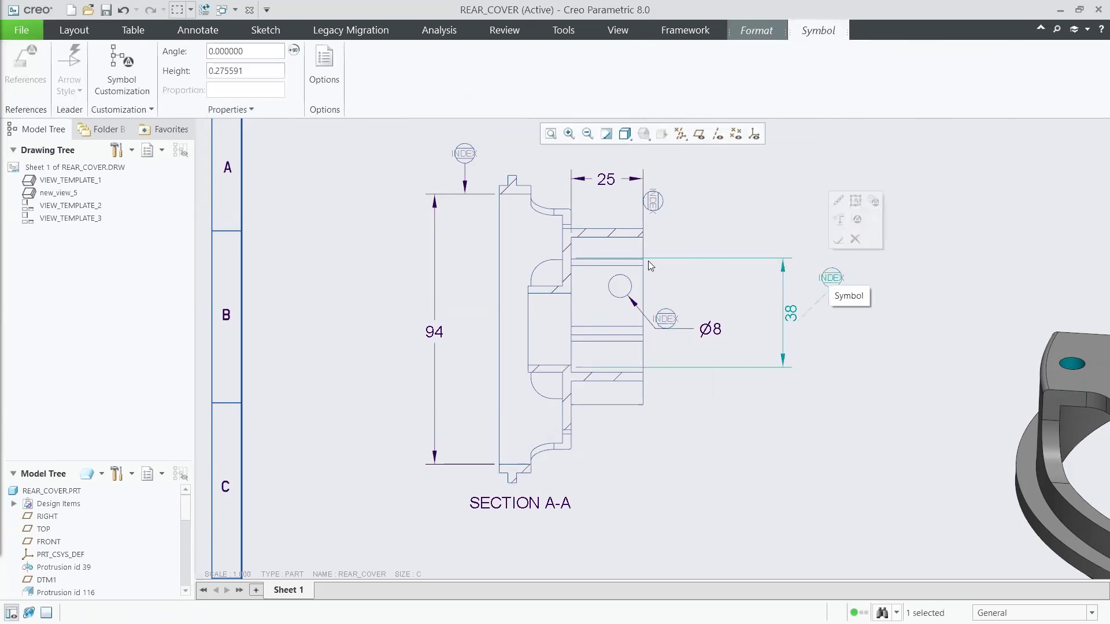
left_click(118, 87)
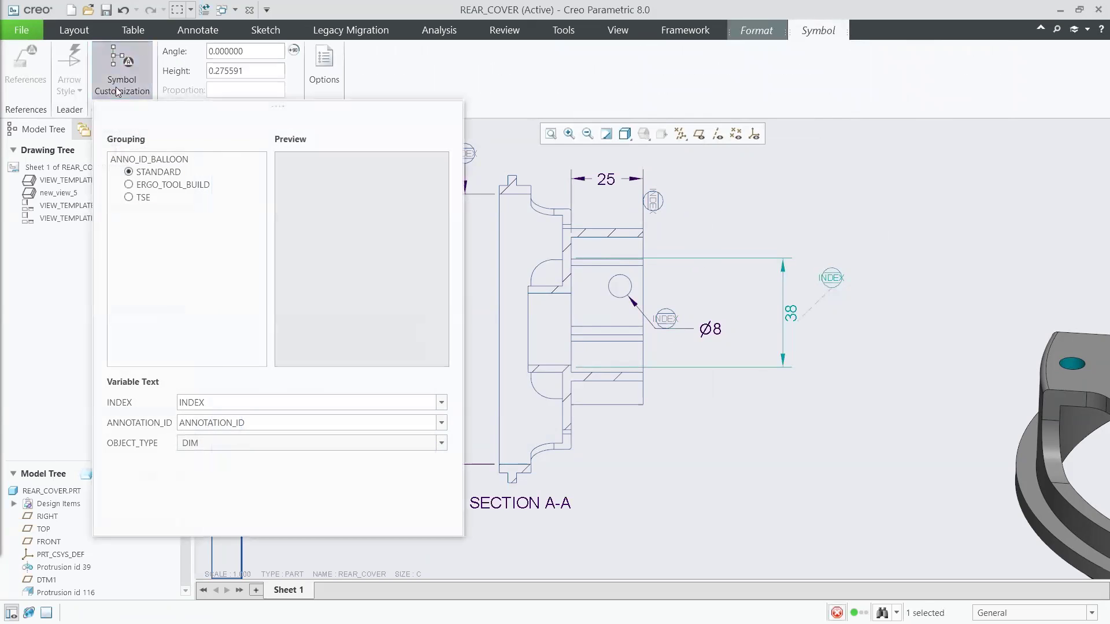
left_click(130, 198)
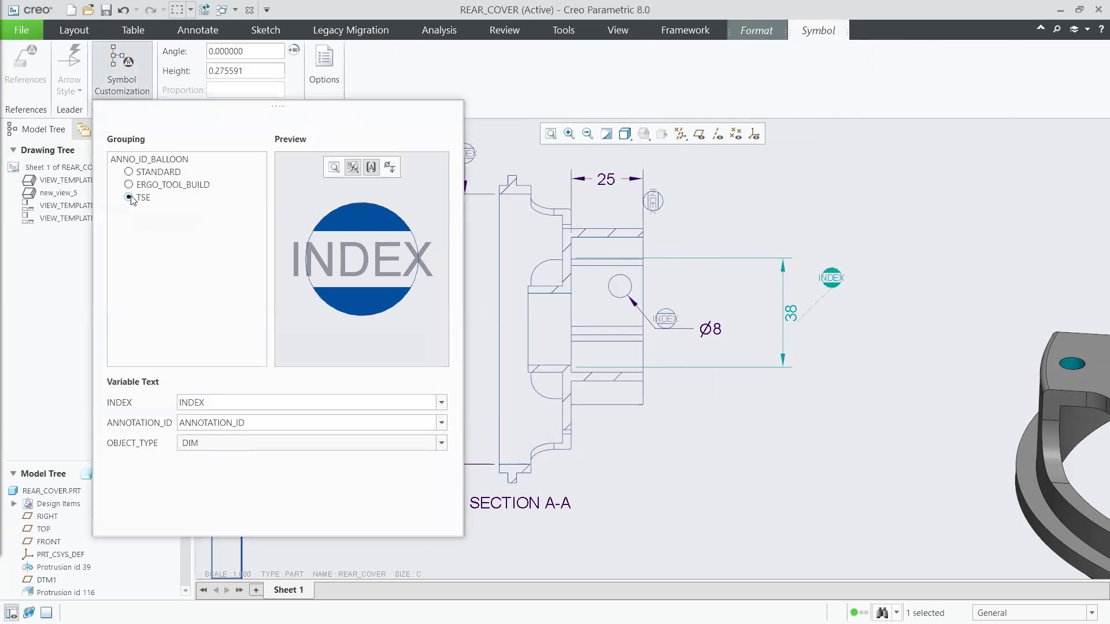
double_click(209, 402)
type("1")
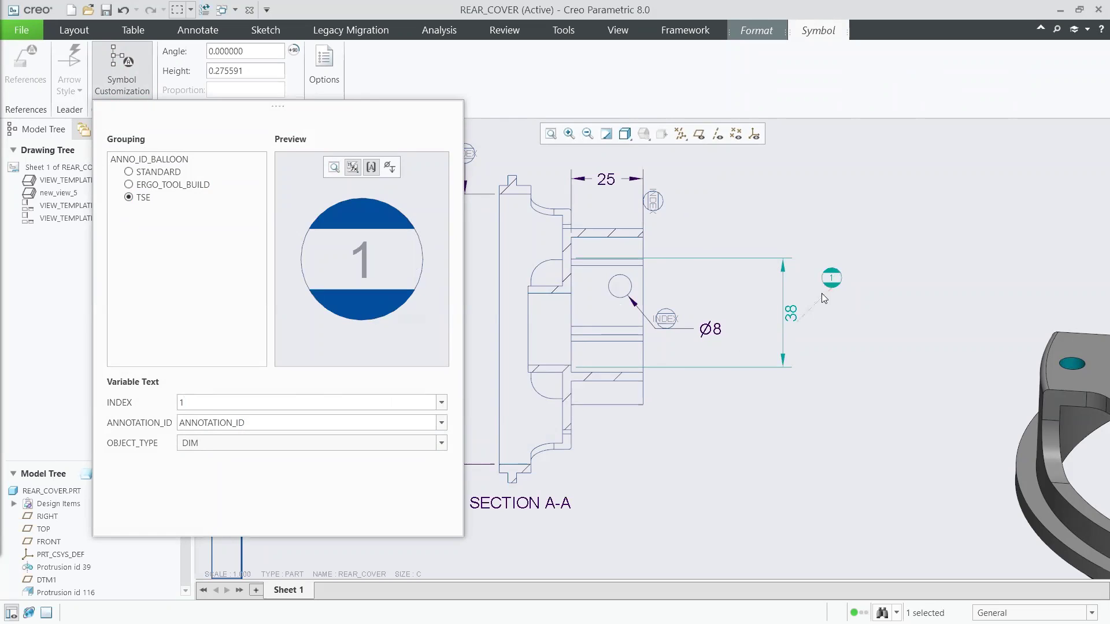
Rotate the balloon symbol related to the 38 dimension to 90° and reduce its height to about 0.272
middle_click(871, 376)
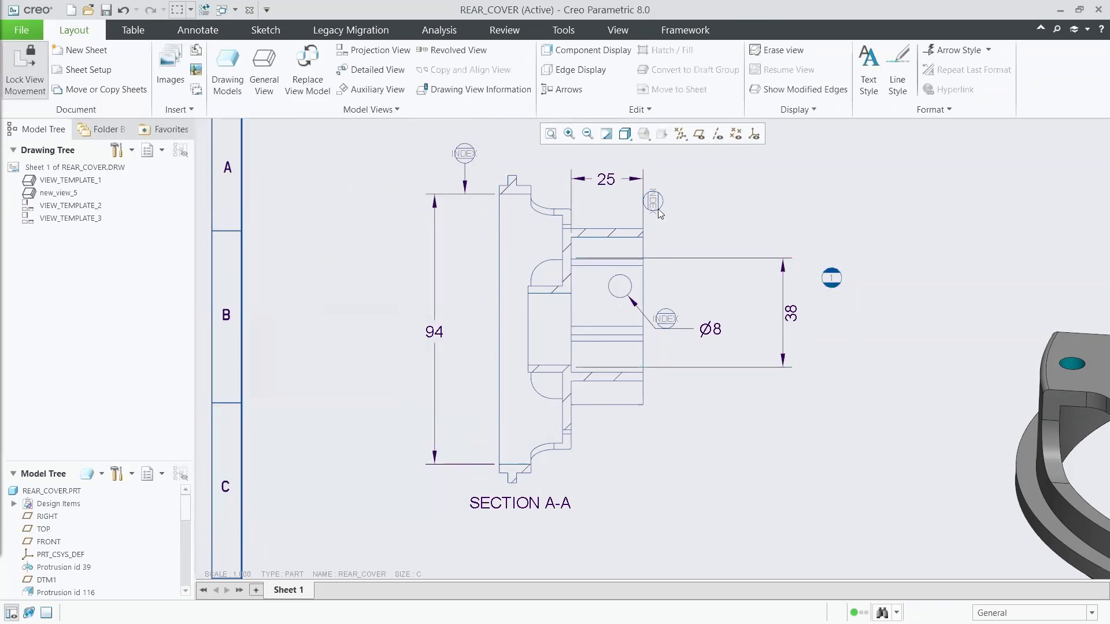
left_click(569, 134)
left_click(710, 211)
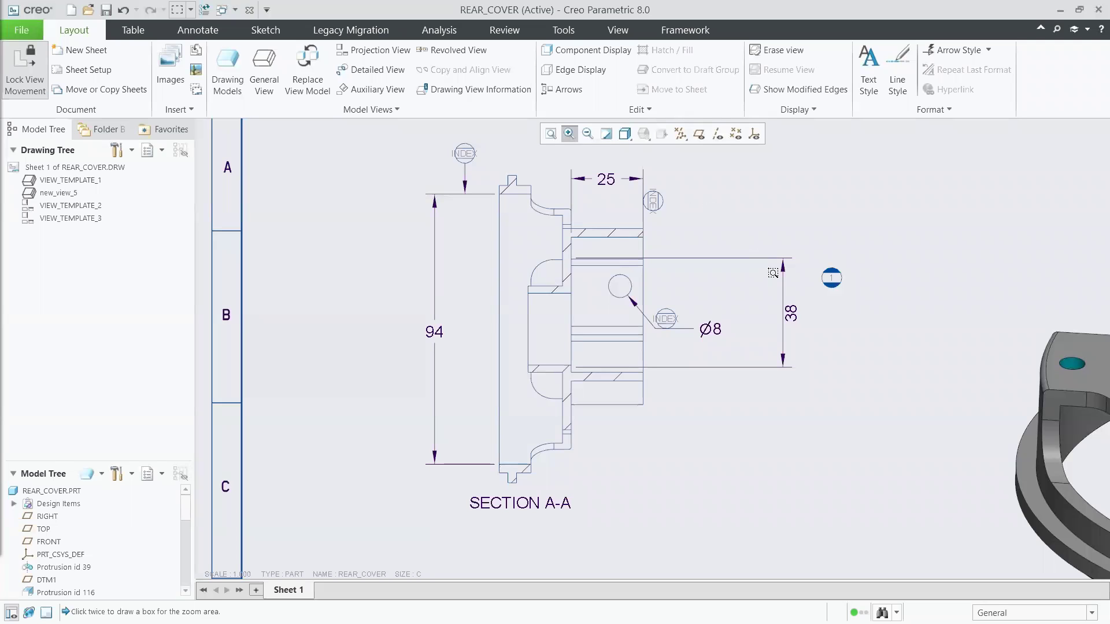
left_click(925, 414)
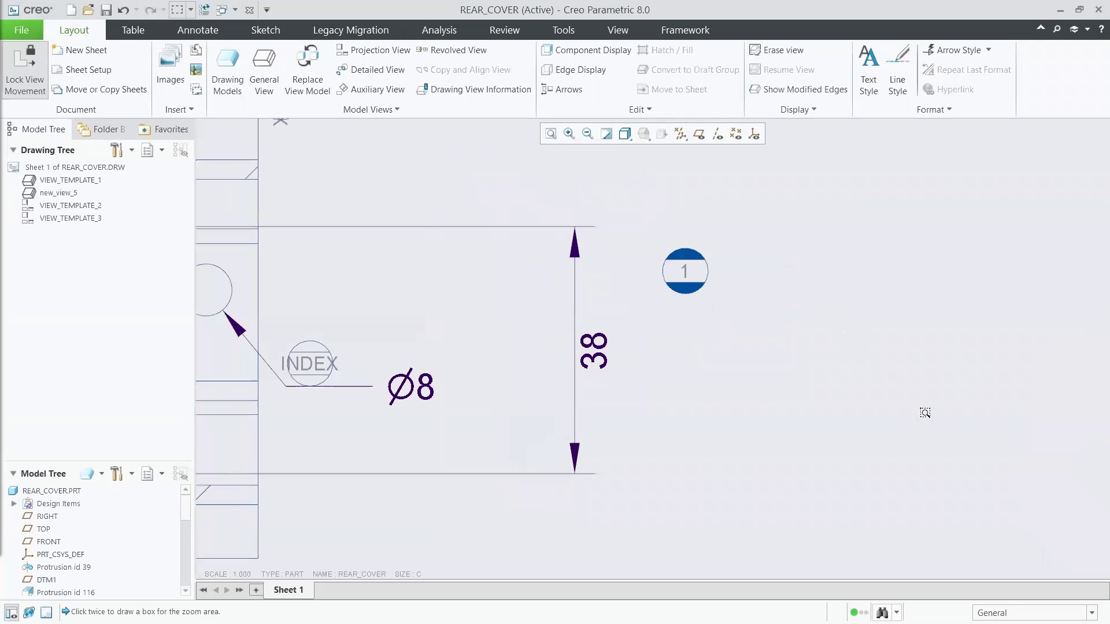
left_click(688, 273)
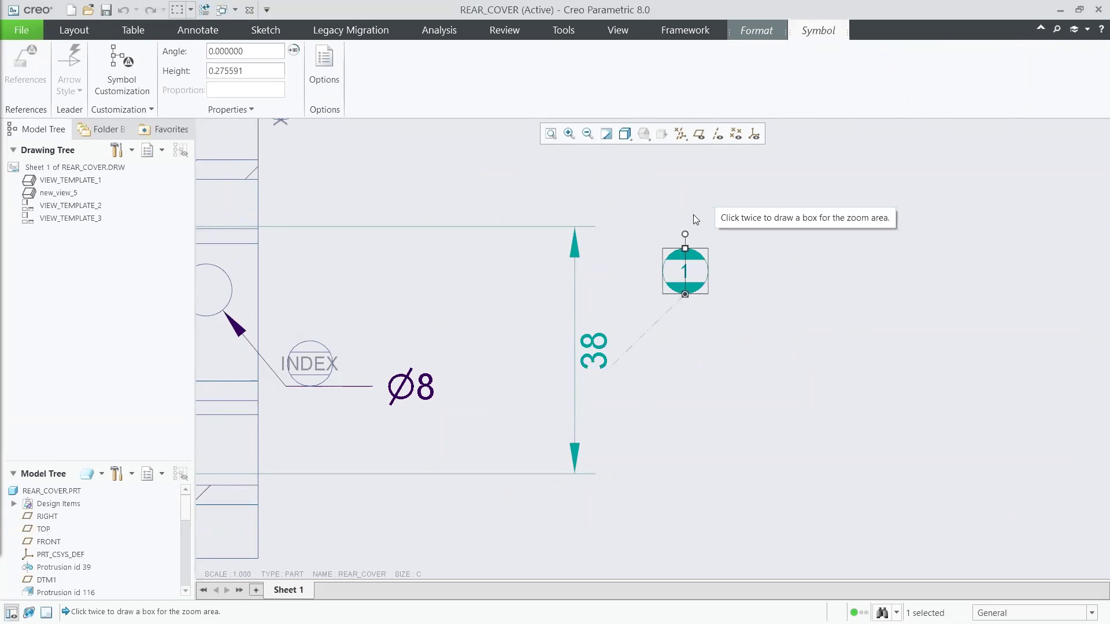
left_click_drag(684, 233, 637, 295)
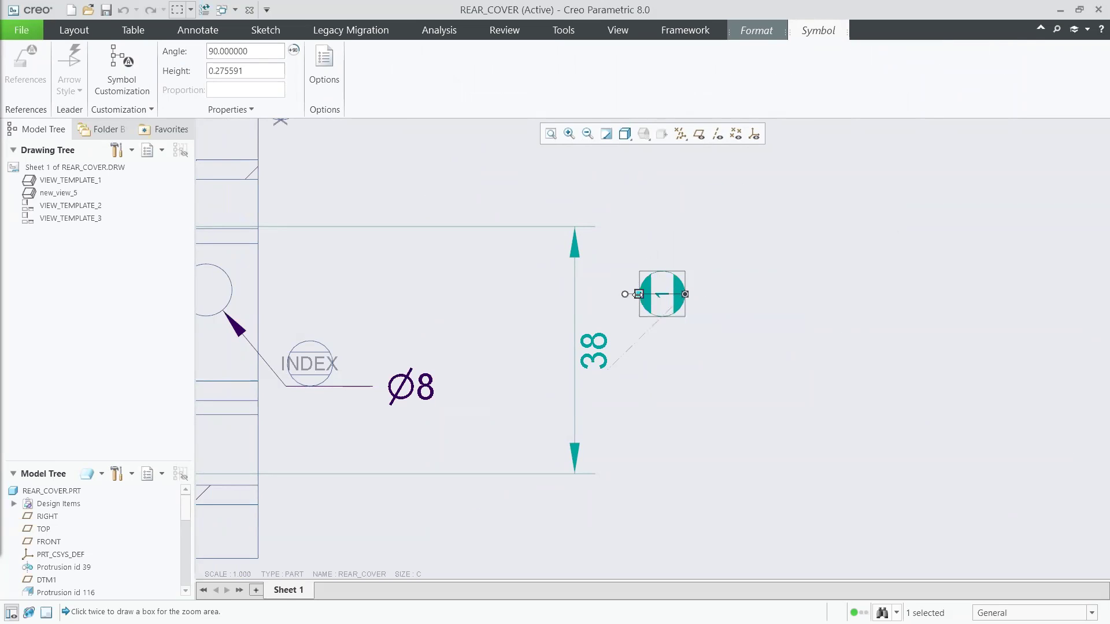
mouse_move(639, 294)
left_mouse_down()
mouse_move(599, 324)
mouse_move(638, 303)
left_mouse_up()
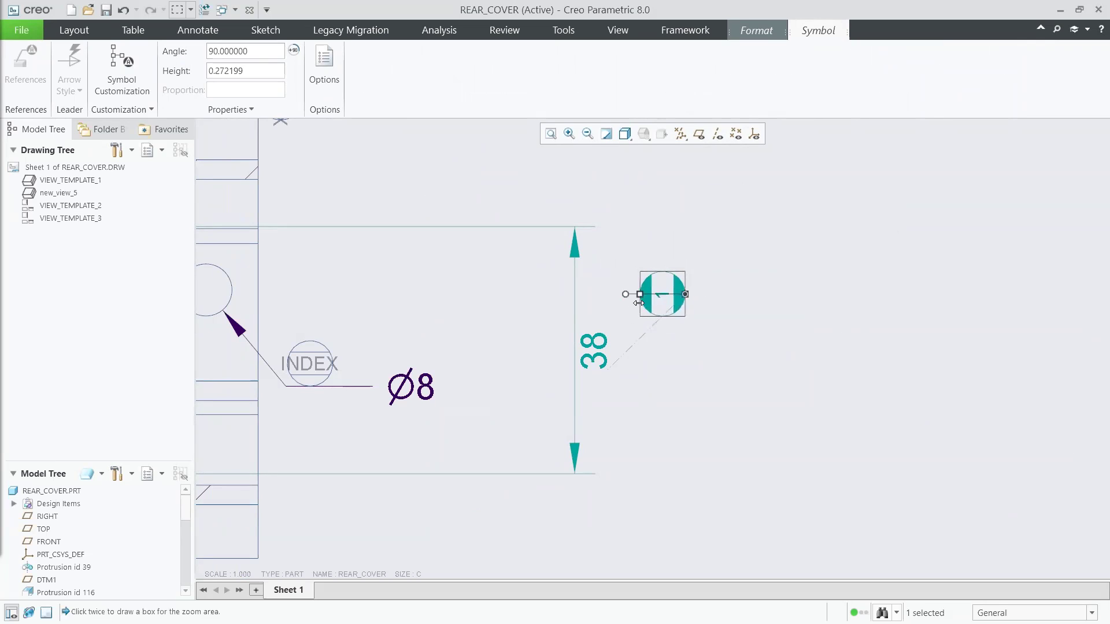
left_click(734, 370)
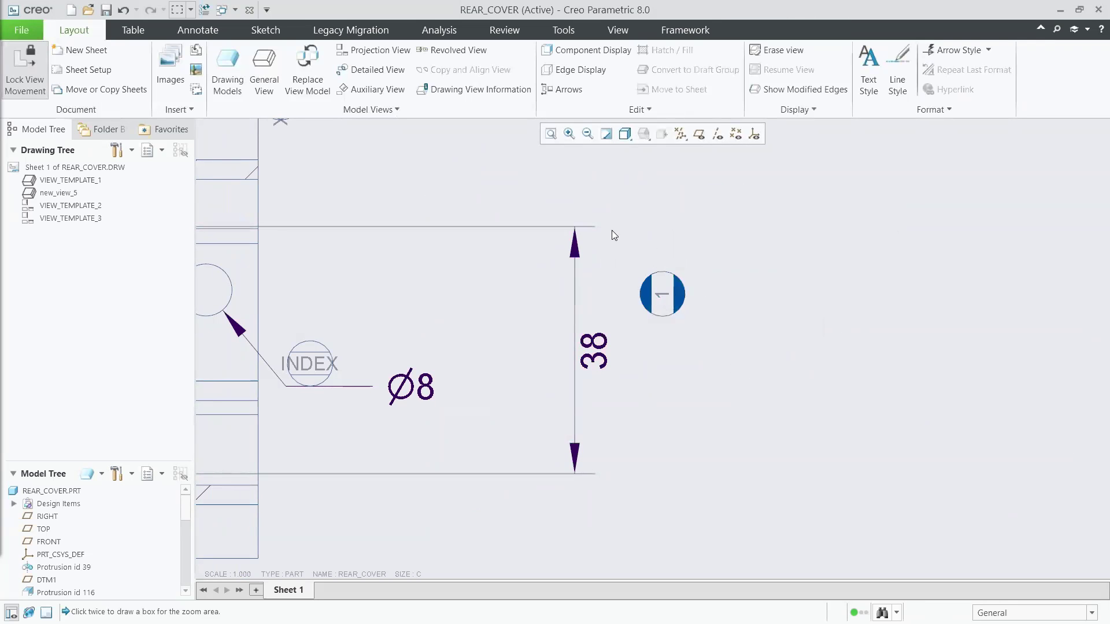
left_click(552, 138)
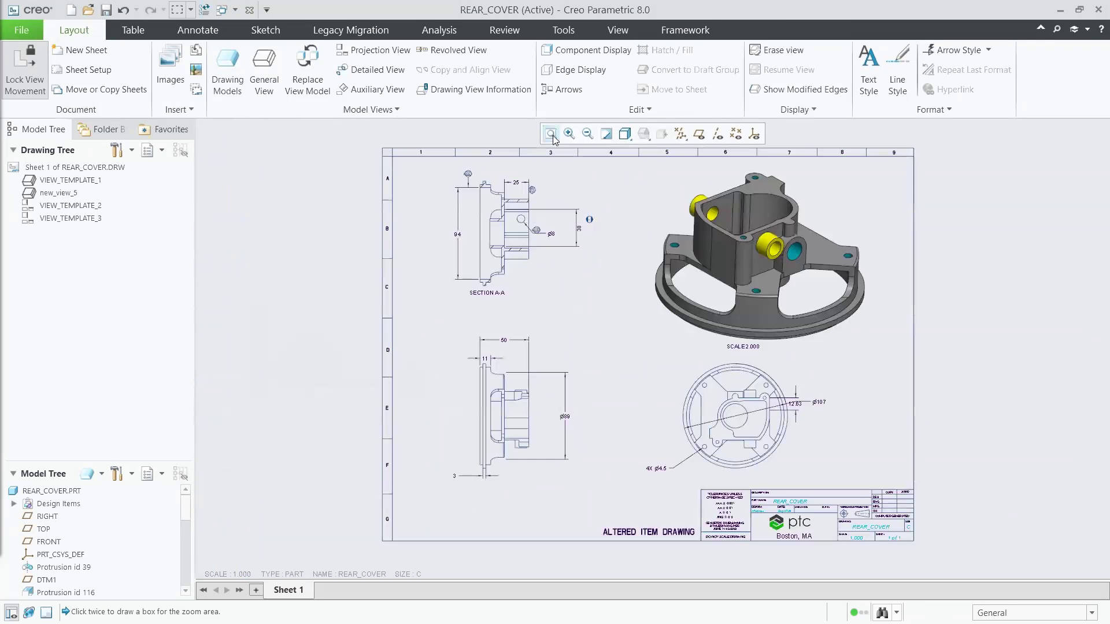
Close the rear cover drawing and erase all undisplayed objects from the session
left_click(249, 11)
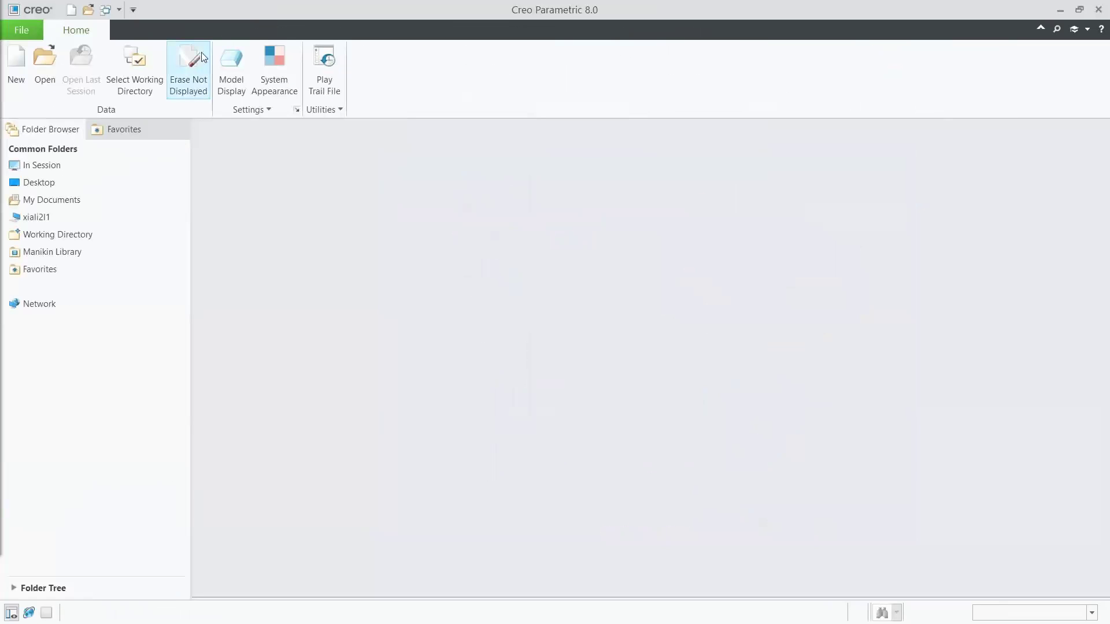
left_click(190, 67)
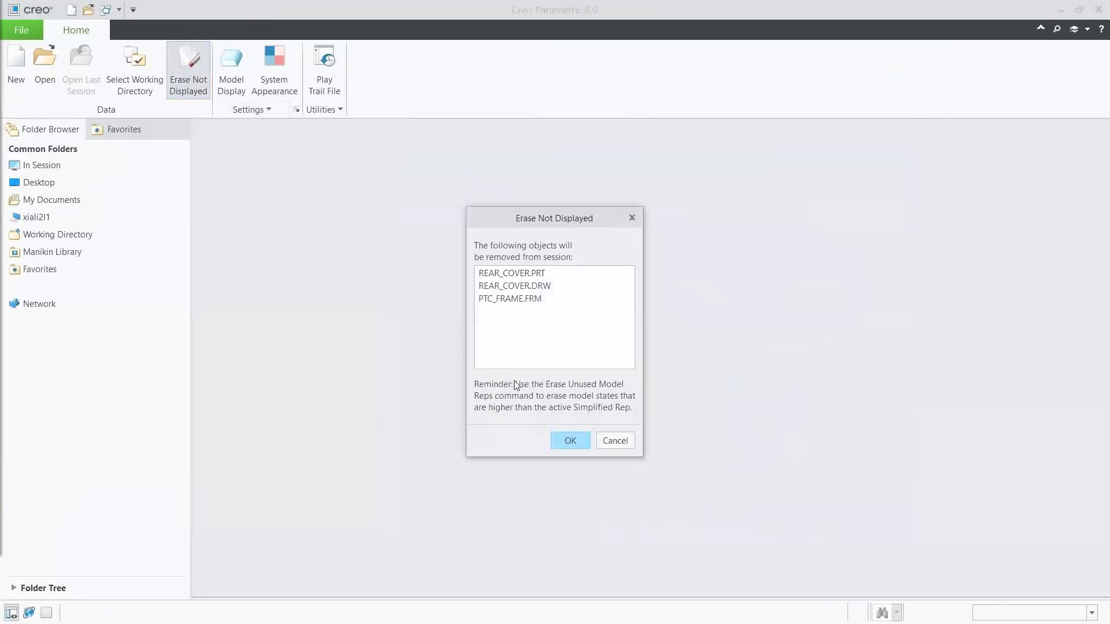
left_click(564, 439)
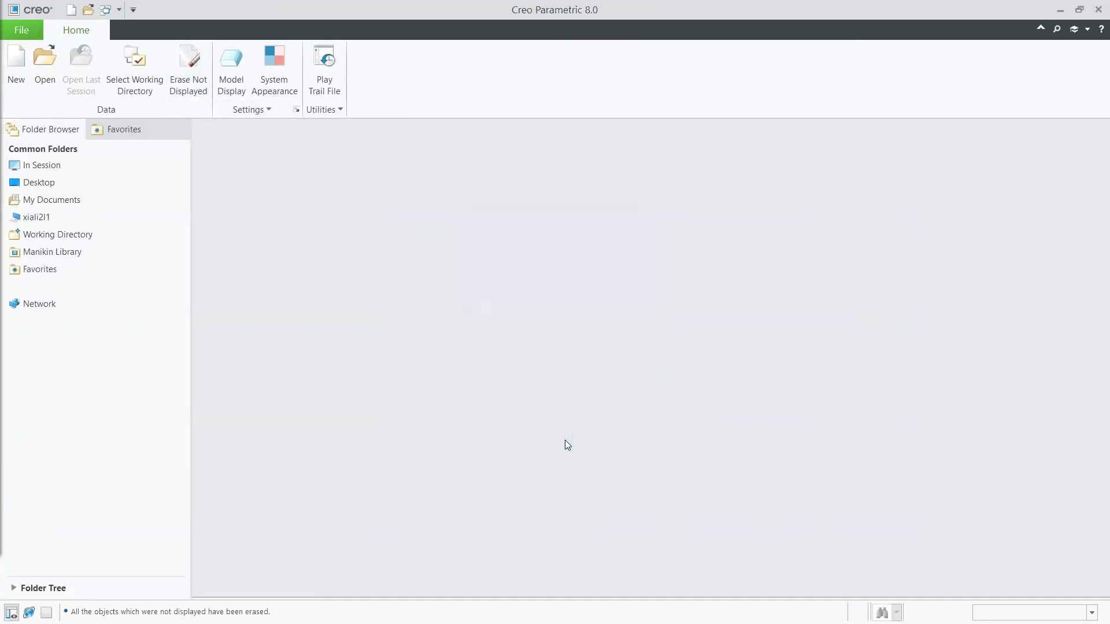
Open the assembly 610108_.asm from the Section 4 folder of What's_New_MBD
left_click(45, 75)
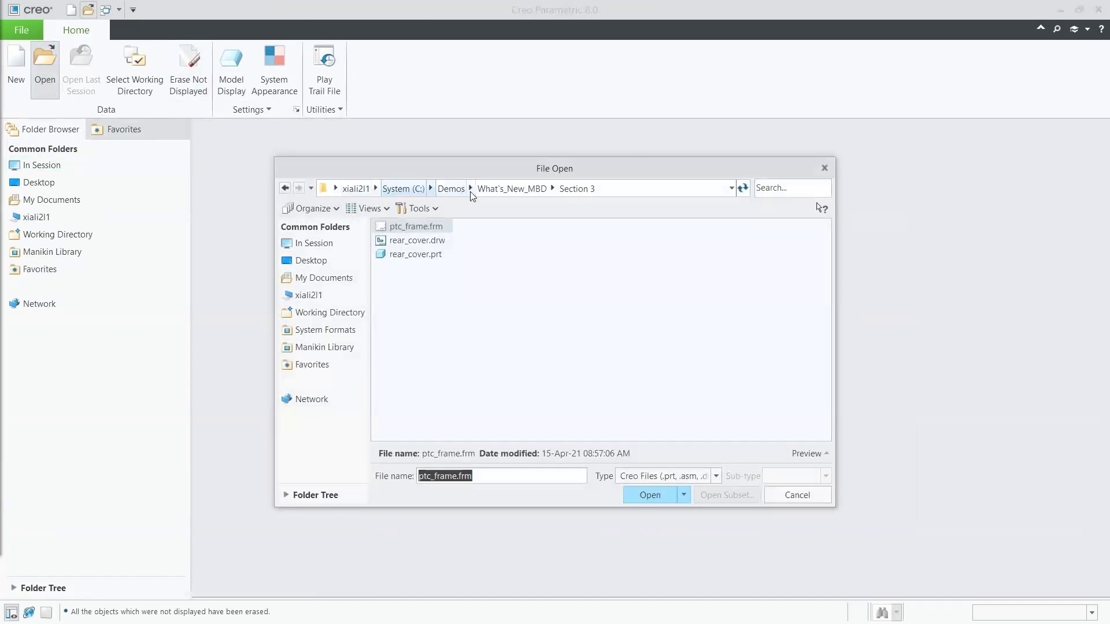
left_click(504, 188)
double_click(414, 267)
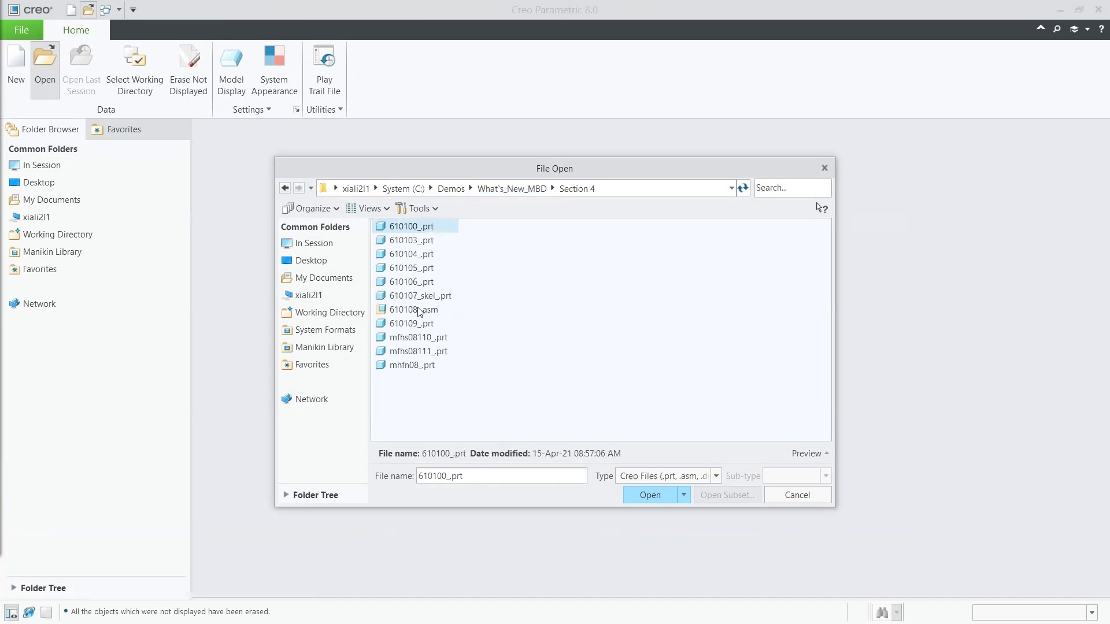
left_click(421, 311)
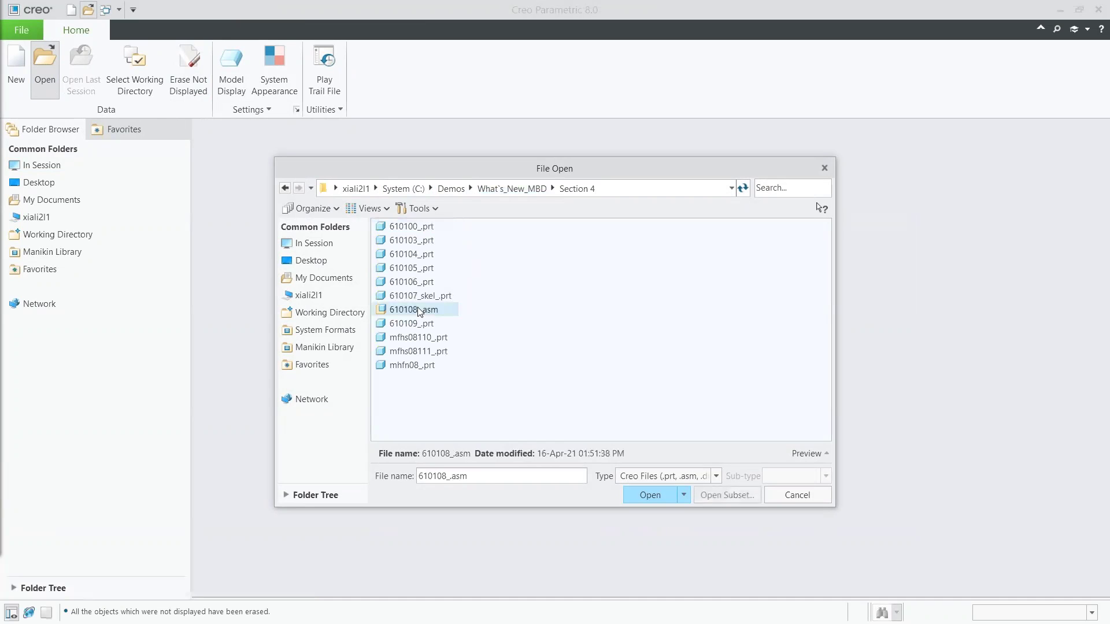
left_click(644, 498)
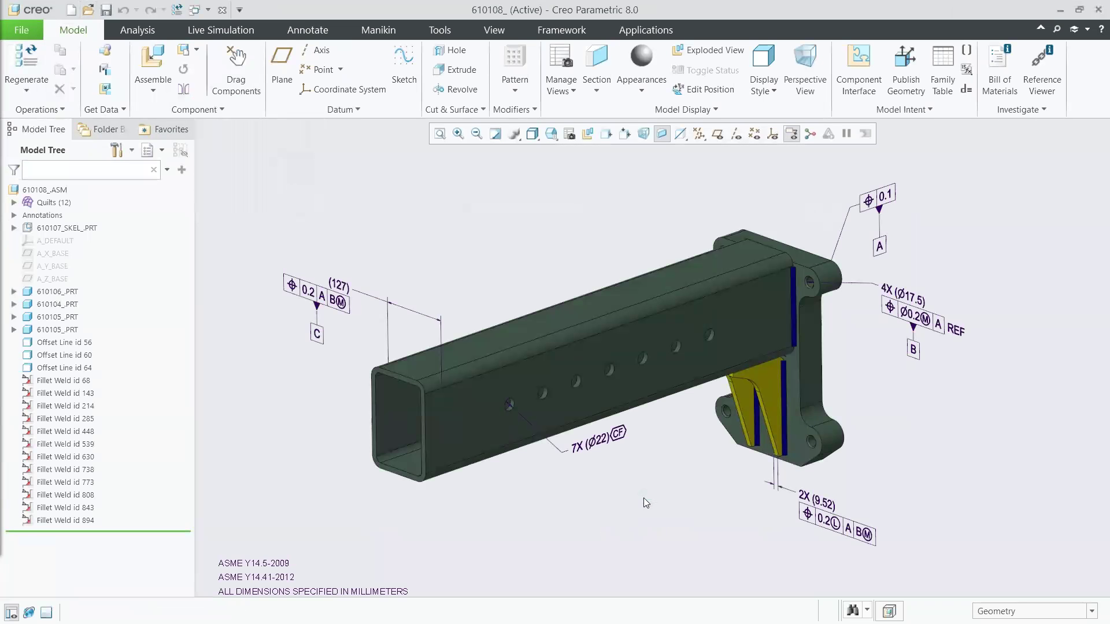
Start GD&T Advisor on the assembly and show the constraint state of its surfaces
left_click(657, 35)
left_click(583, 74)
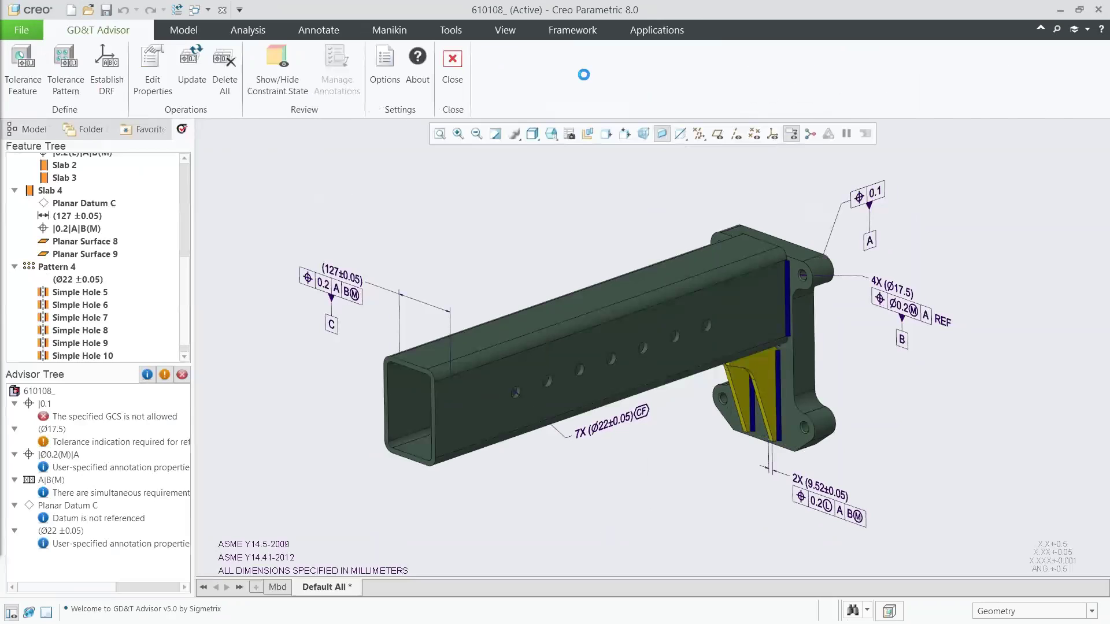
left_click_drag(188, 289, 199, 180)
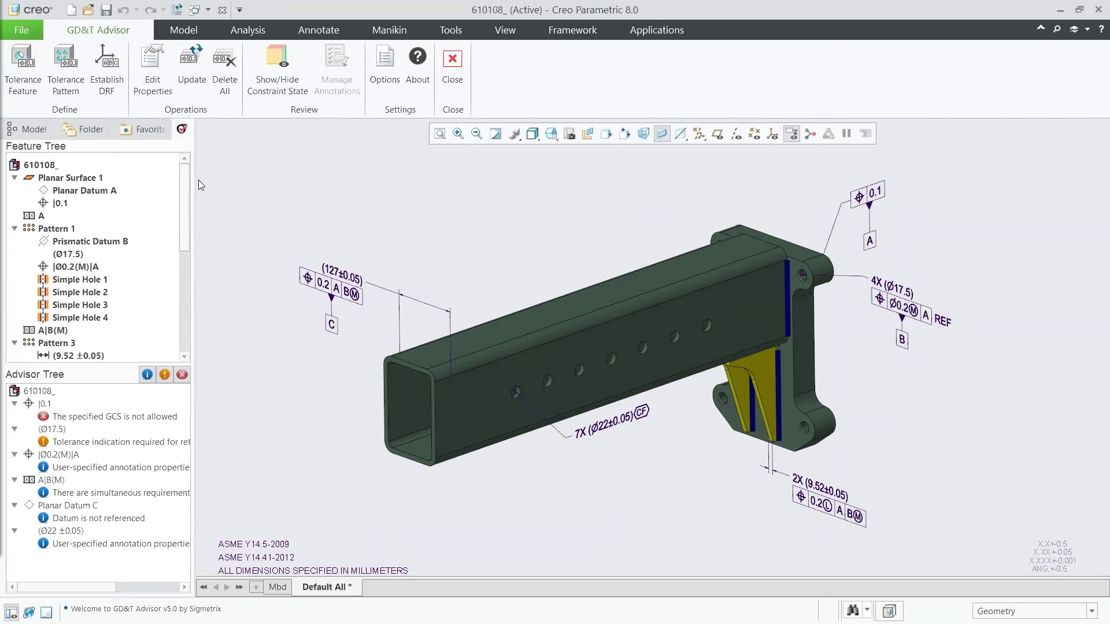
left_click(278, 87)
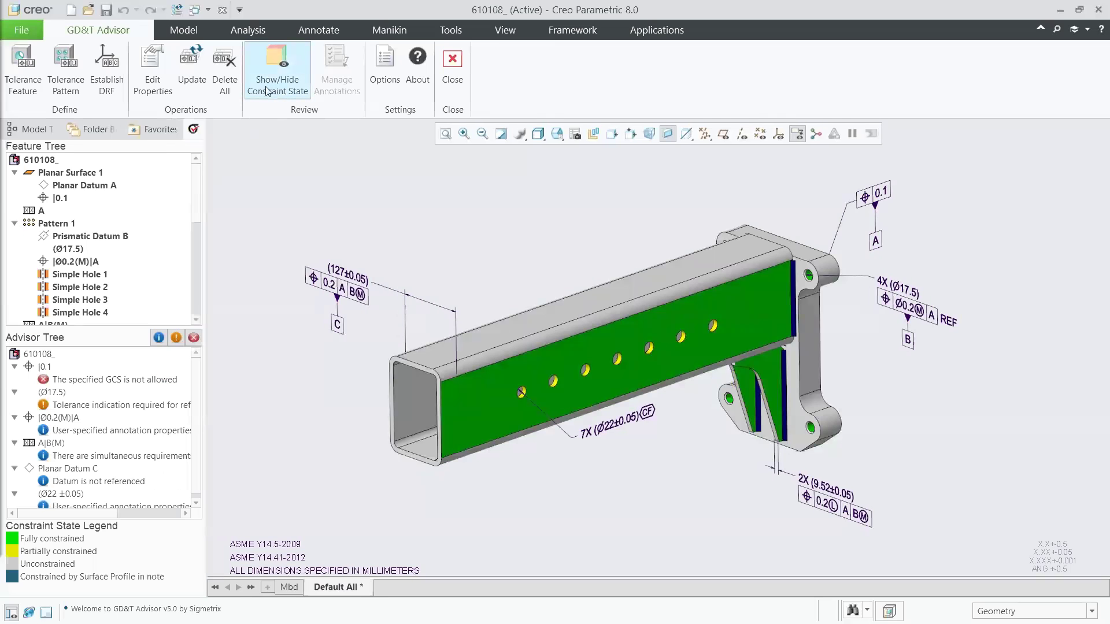
Add the open end face of the rectangular tube as a planar surface tolerance feature
left_click(24, 85)
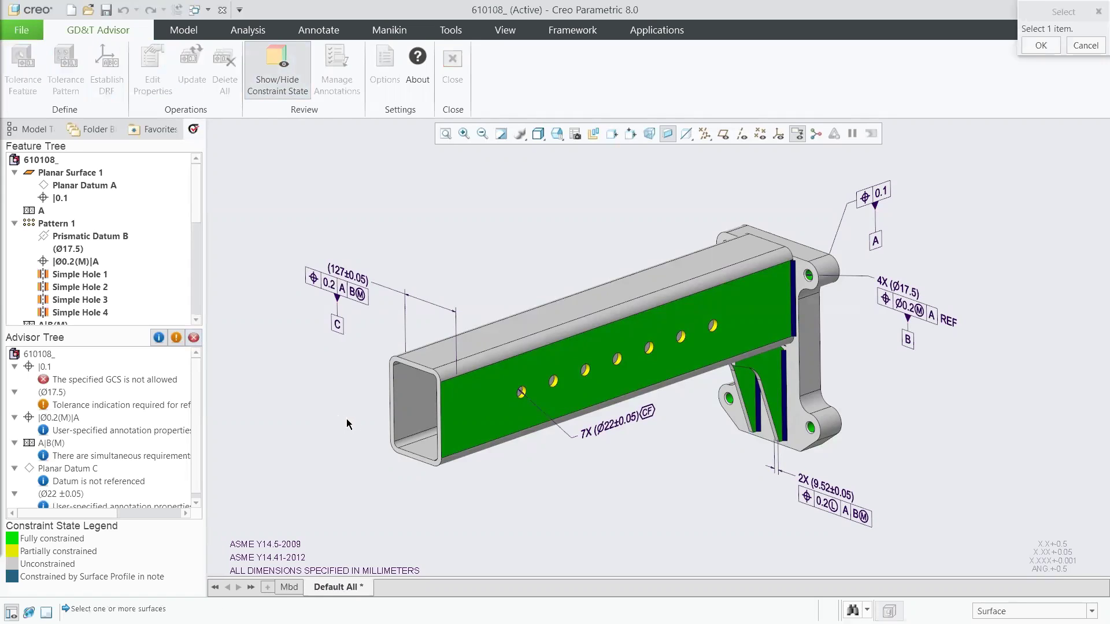
left_click(406, 457)
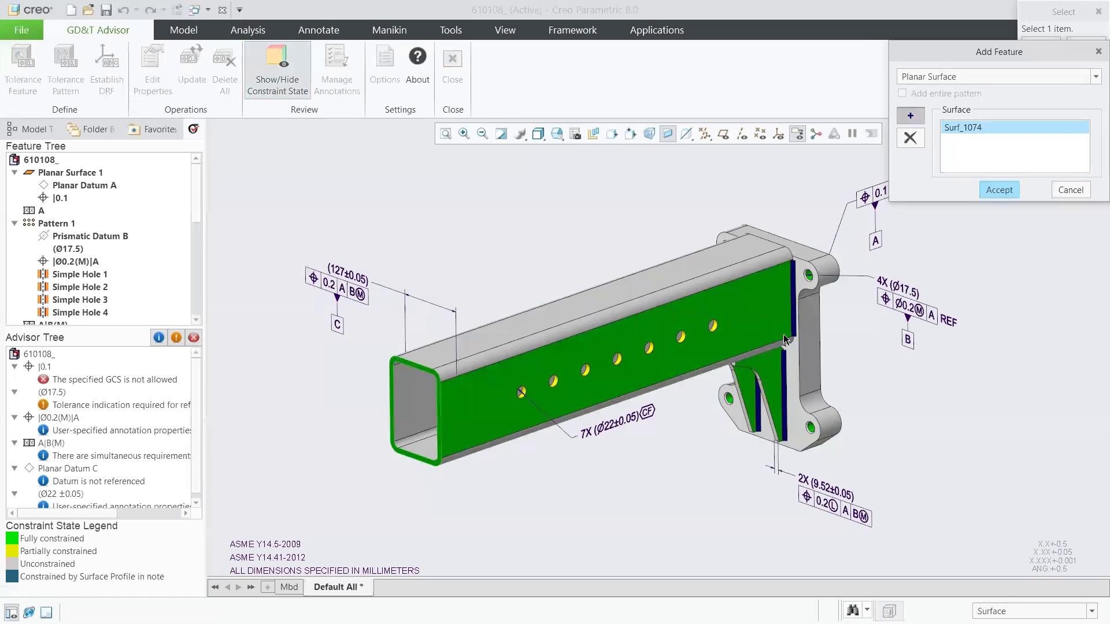
left_click(991, 189)
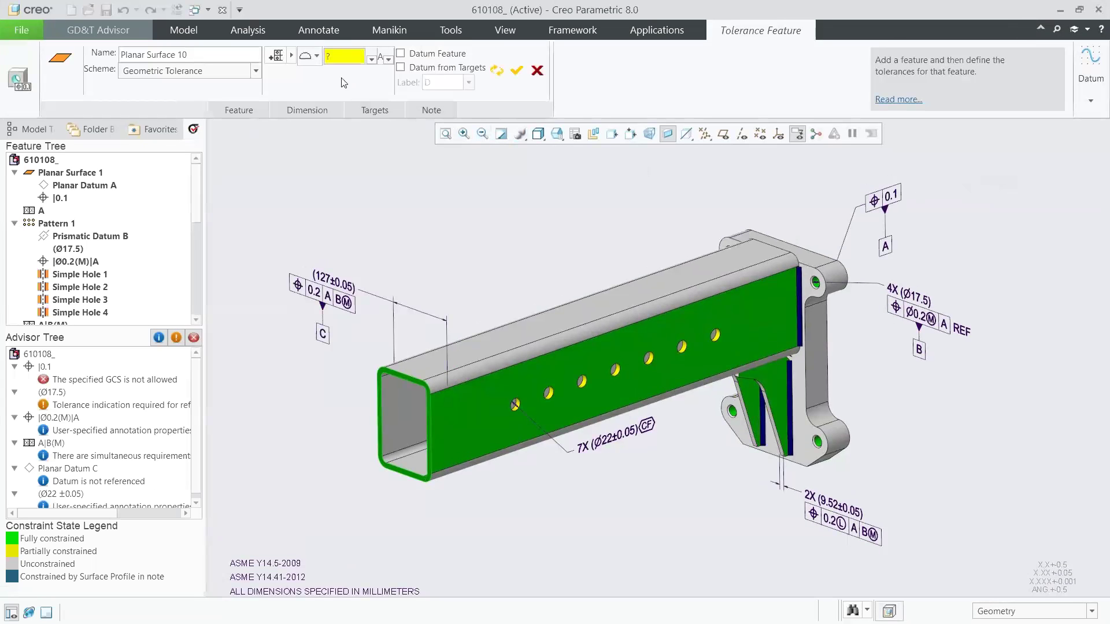
Give the tube's end face a Profile of a Surface tolerance of 0.5 with datum reference frame A|B(M)
left_click(317, 56)
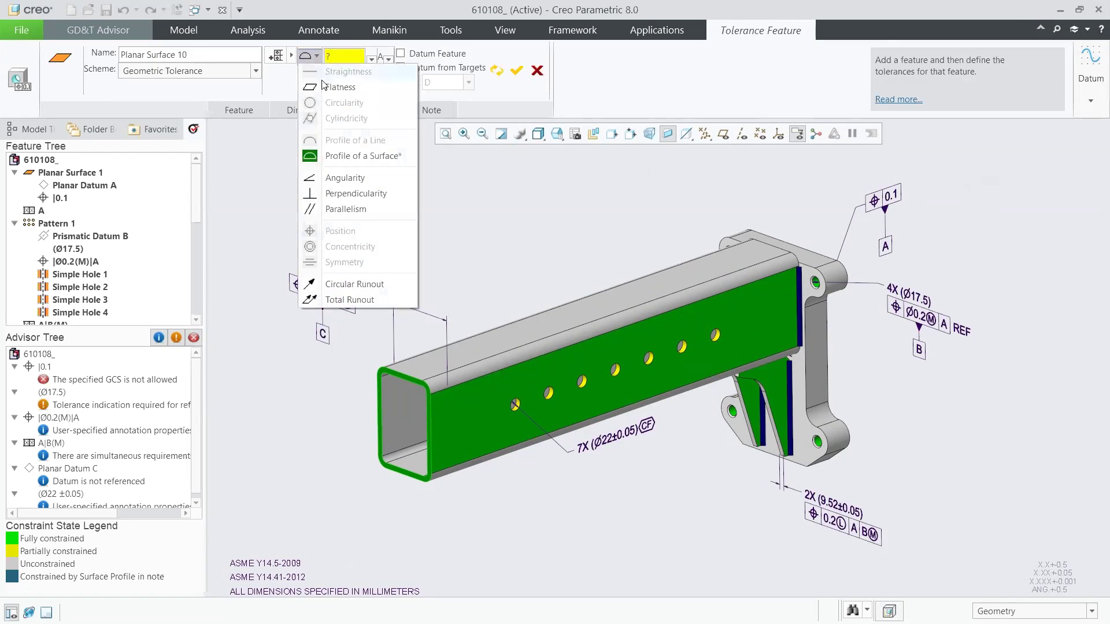
left_click(348, 158)
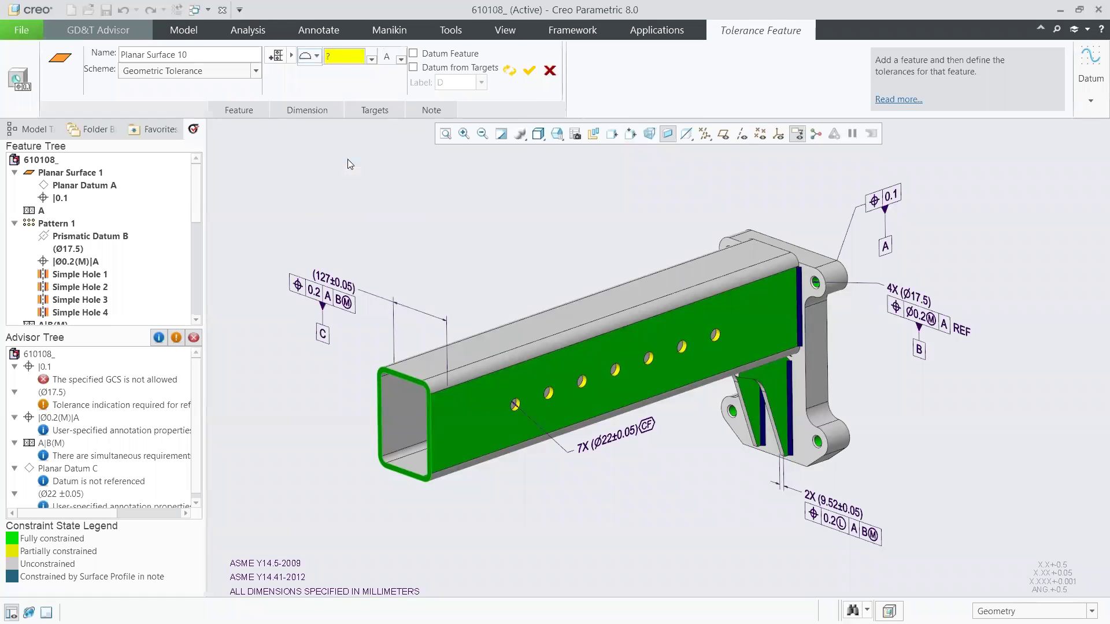
left_click(345, 57)
type("0.5")
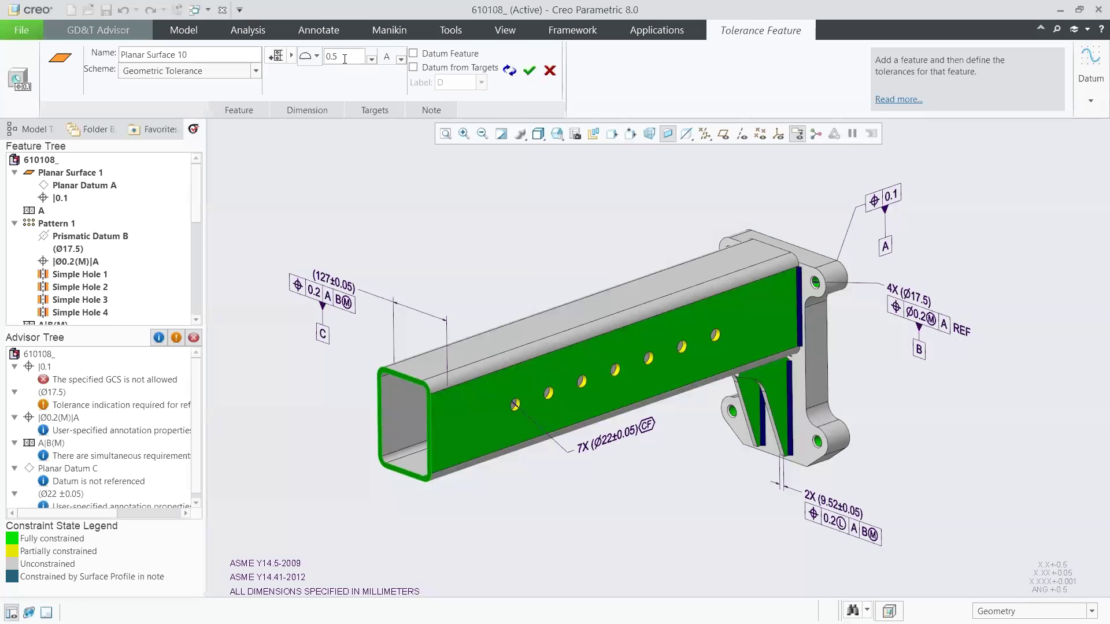
left_click(401, 60)
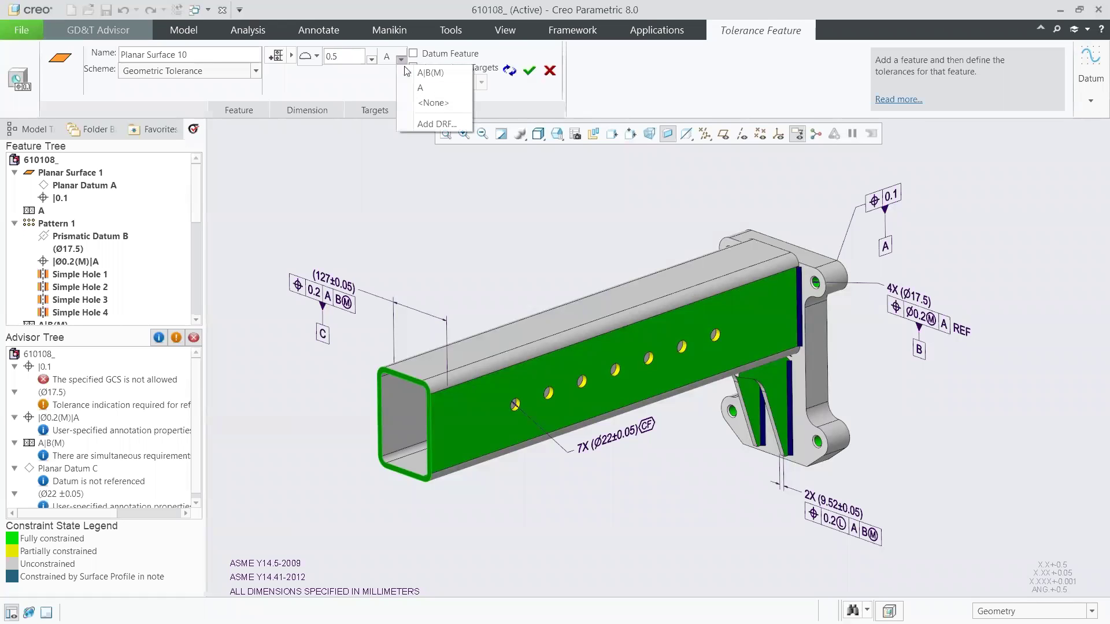
left_click(410, 73)
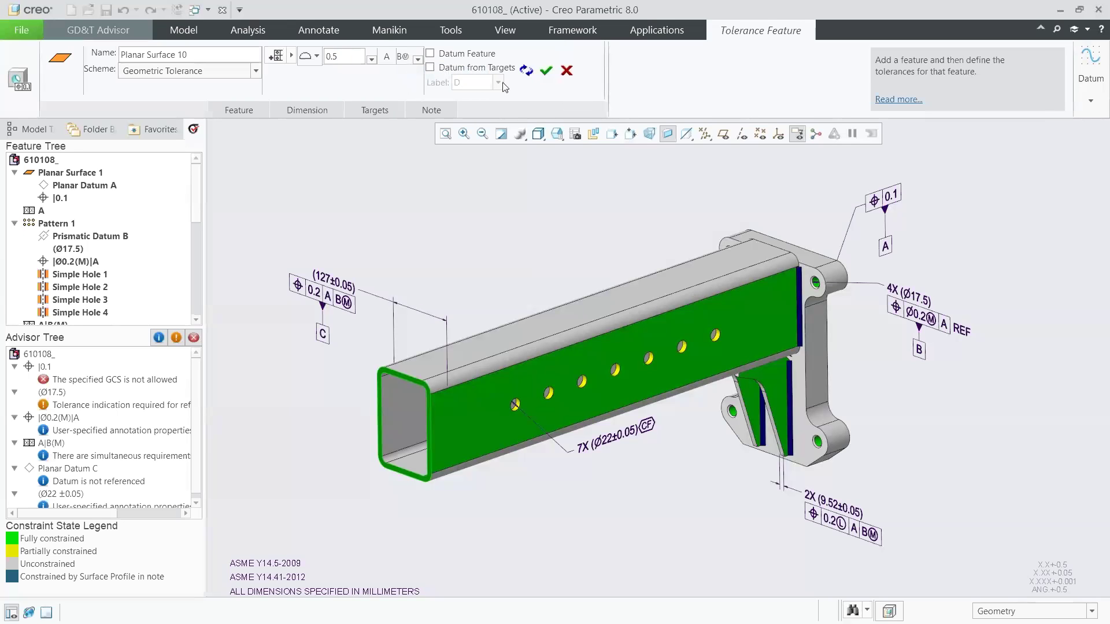
left_click(545, 72)
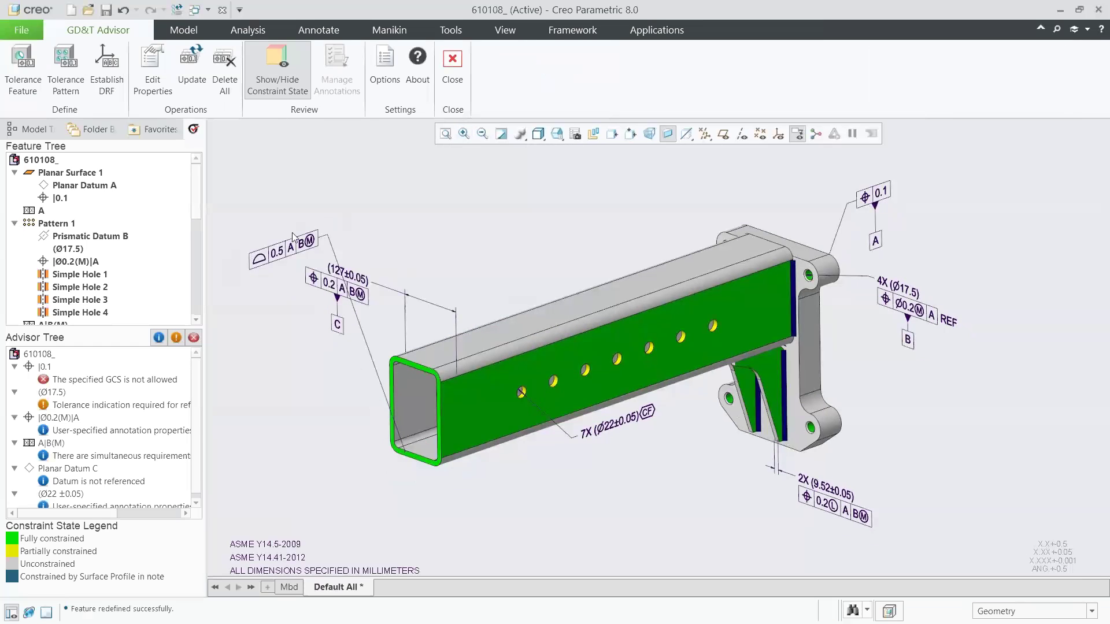
Move the 0.5 surface profile annotation down beside the tube's lower front corner and close GD&T Advisor
left_click(280, 251)
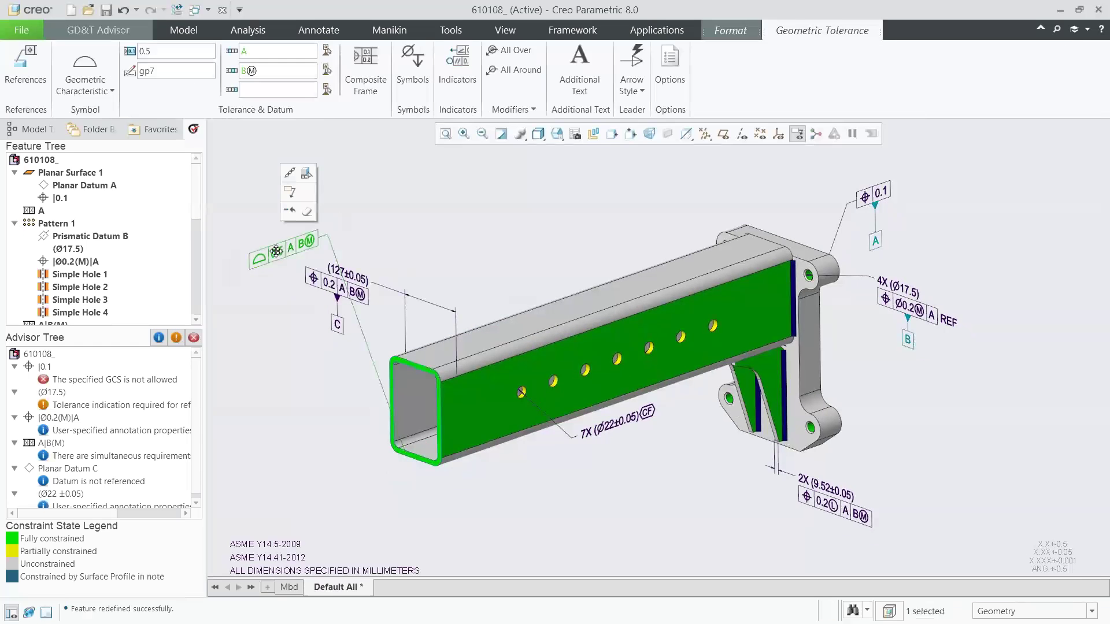
left_click_drag(272, 258, 293, 419)
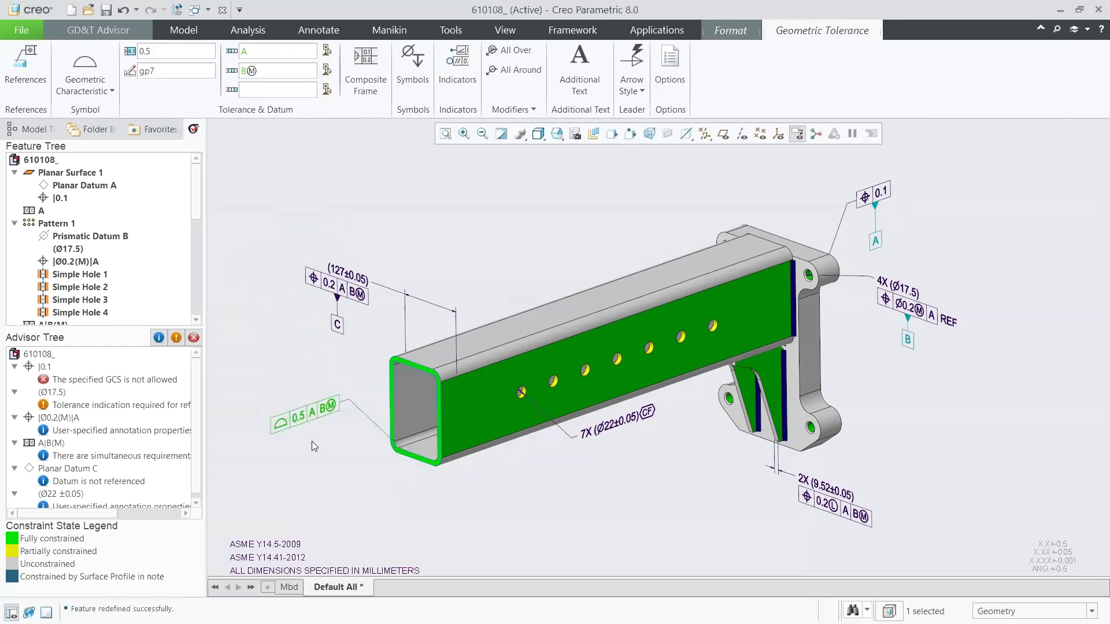
left_click(322, 456)
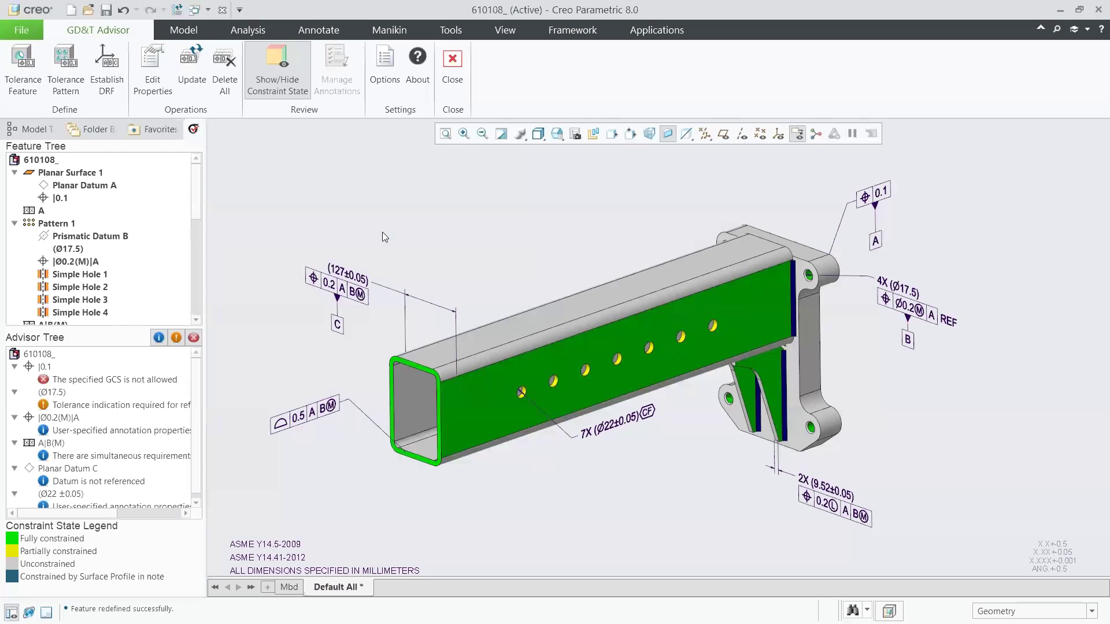
left_click(453, 69)
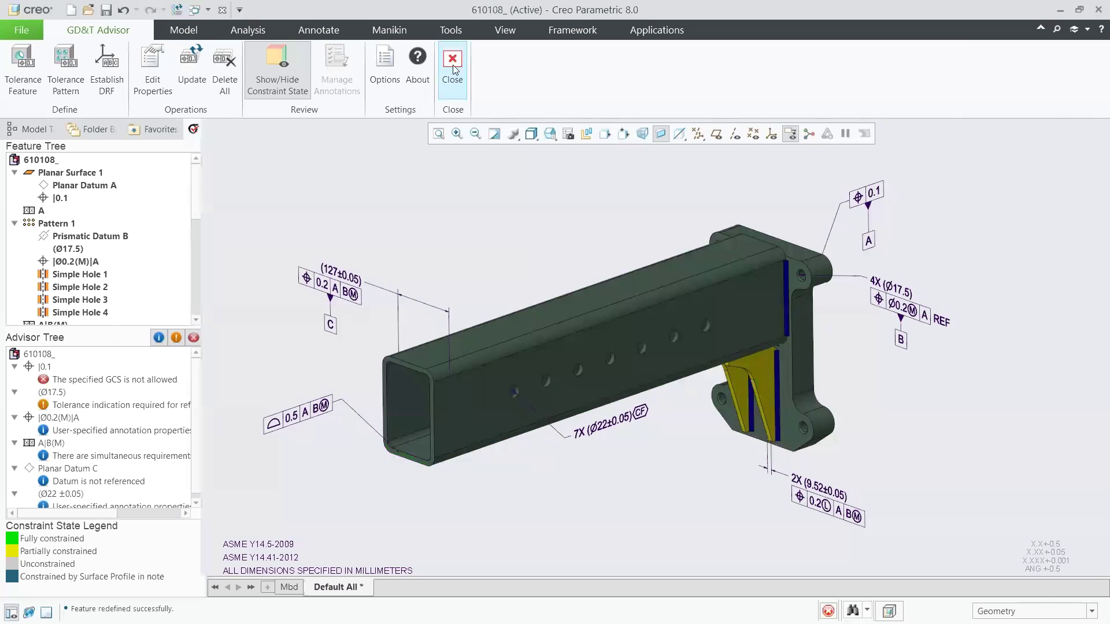
Close the 610108_ assembly and erase its undisplayed models from the session
left_click(222, 10)
left_click(191, 69)
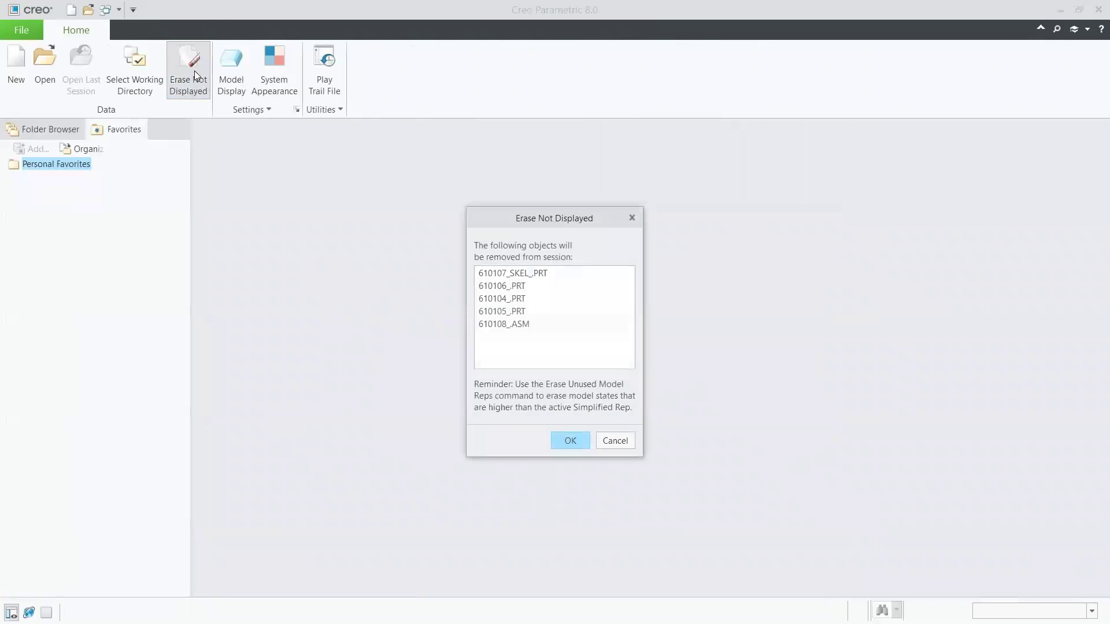
left_click(570, 441)
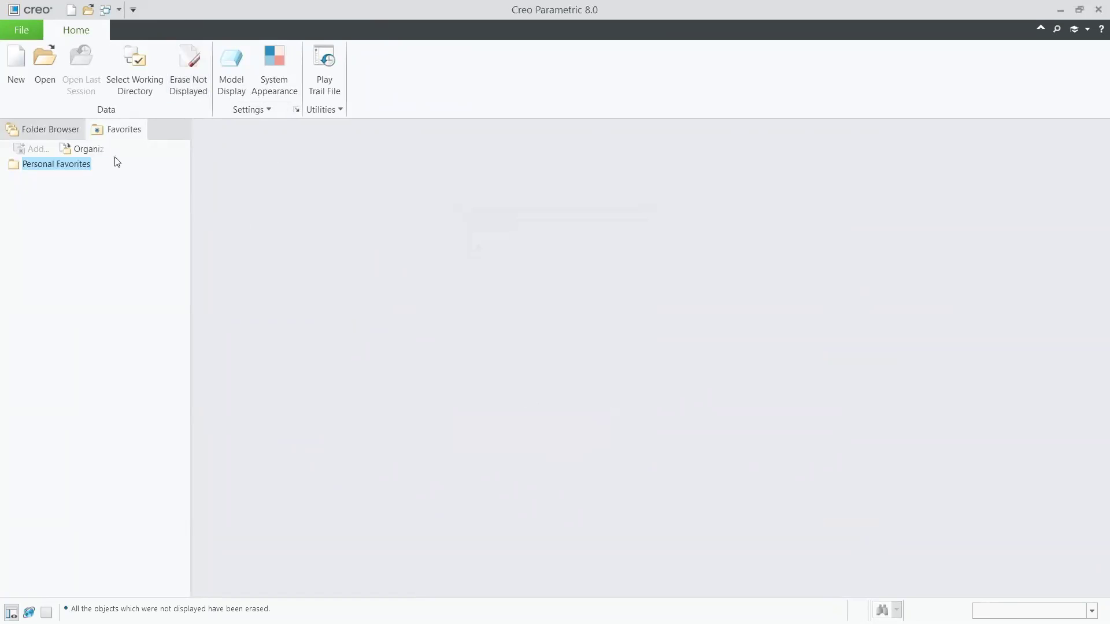
Open widget.prt from the Section 5 folder of What's_New_MBD
left_click(50, 82)
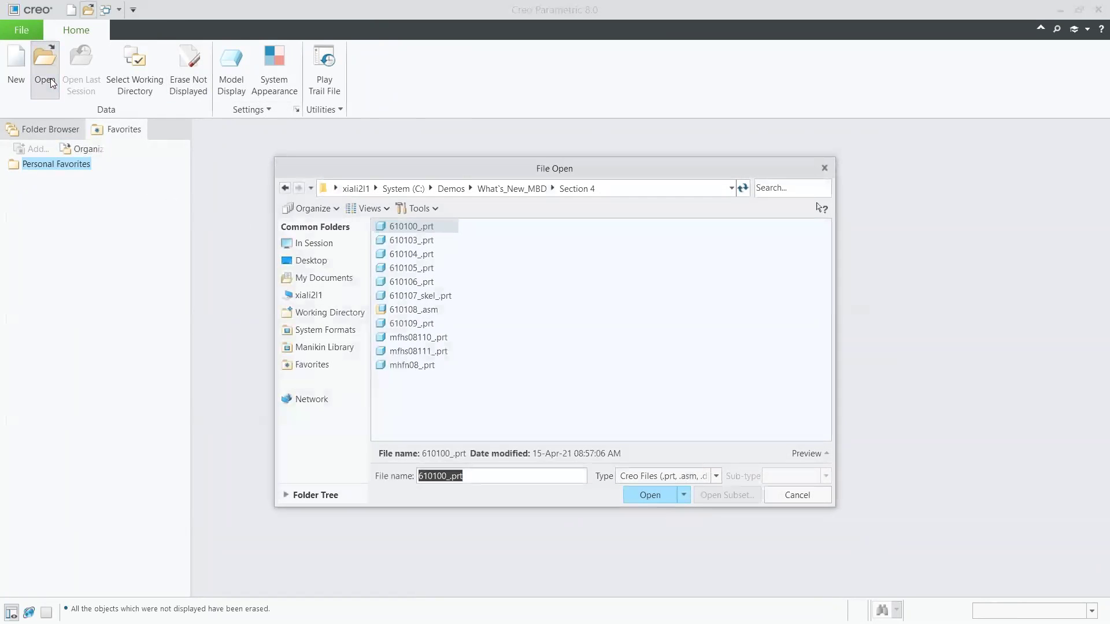
left_click(499, 189)
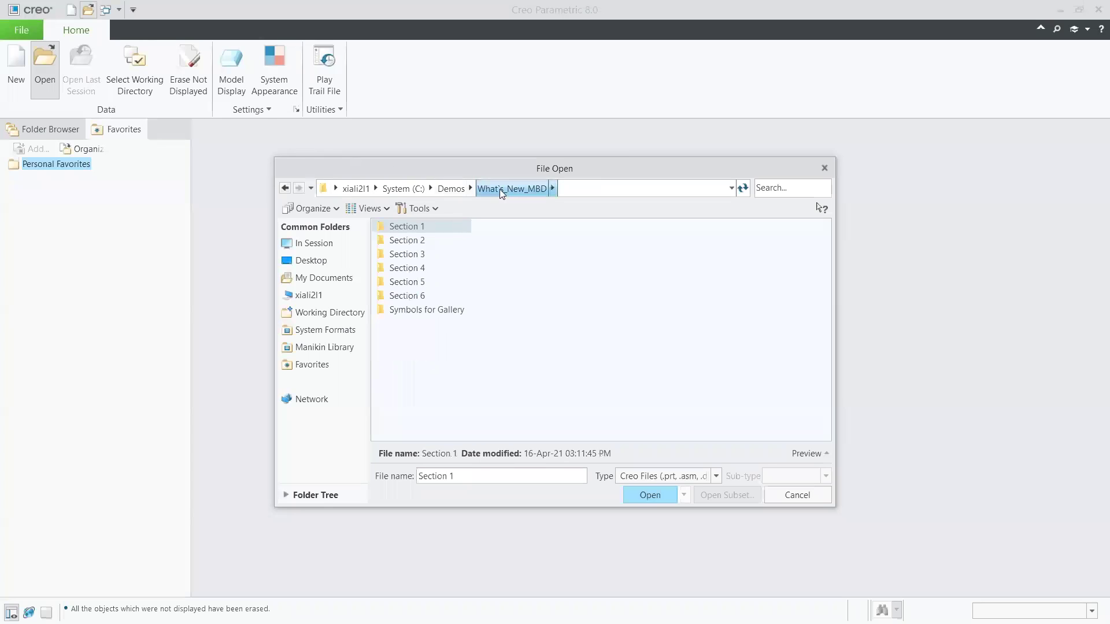
double_click(424, 284)
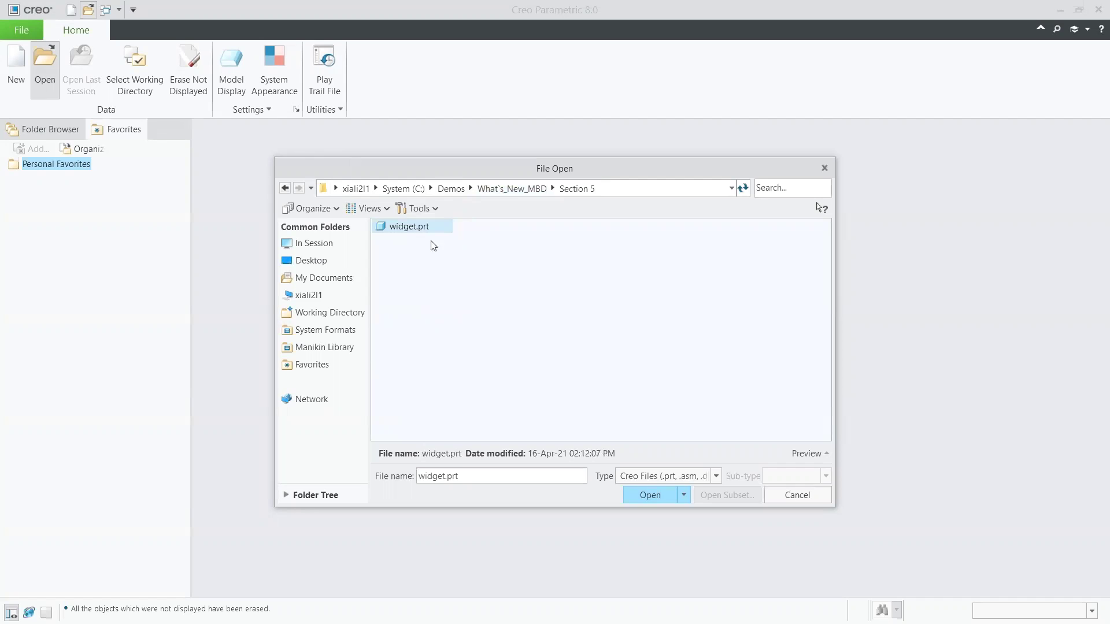
left_click(647, 493)
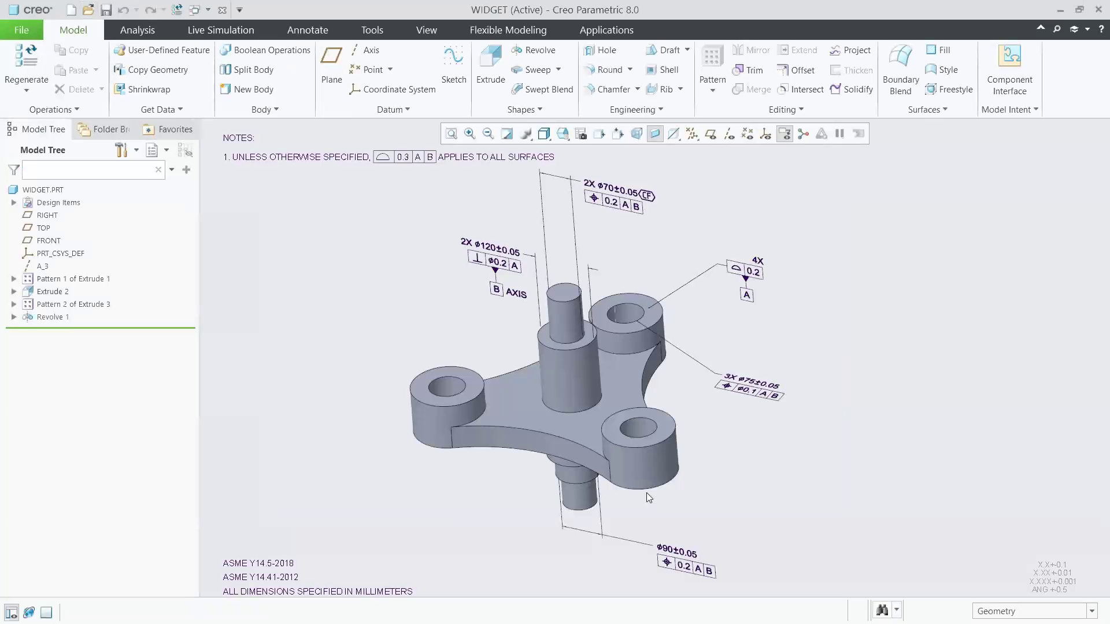
Start GD&T Advisor on the widget part and bring up its list of mismatched annotations
left_click(623, 29)
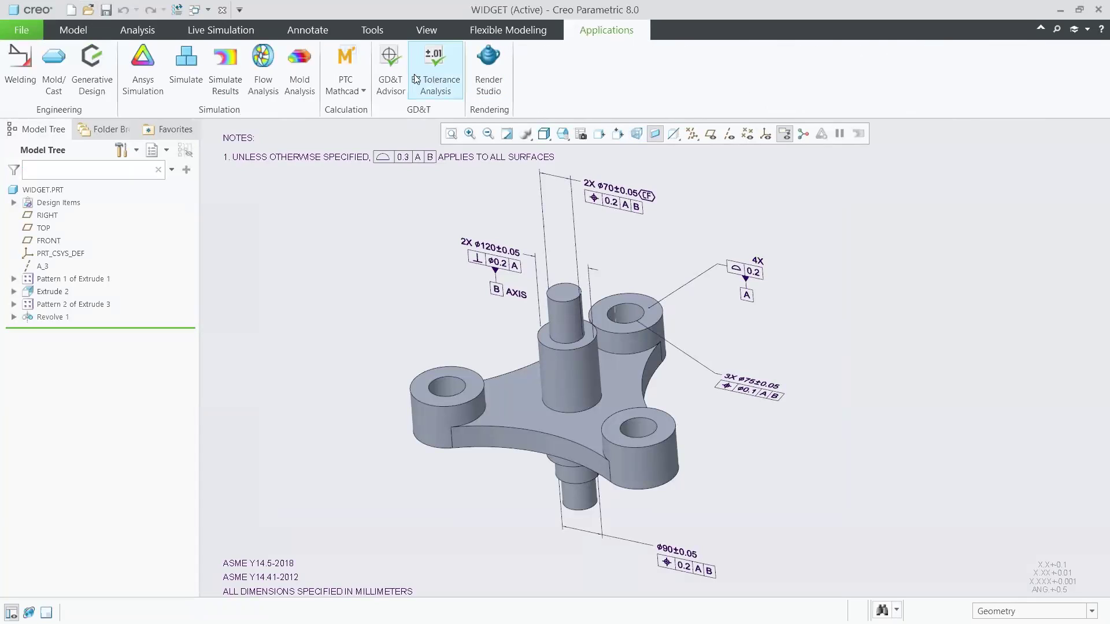
left_click(390, 79)
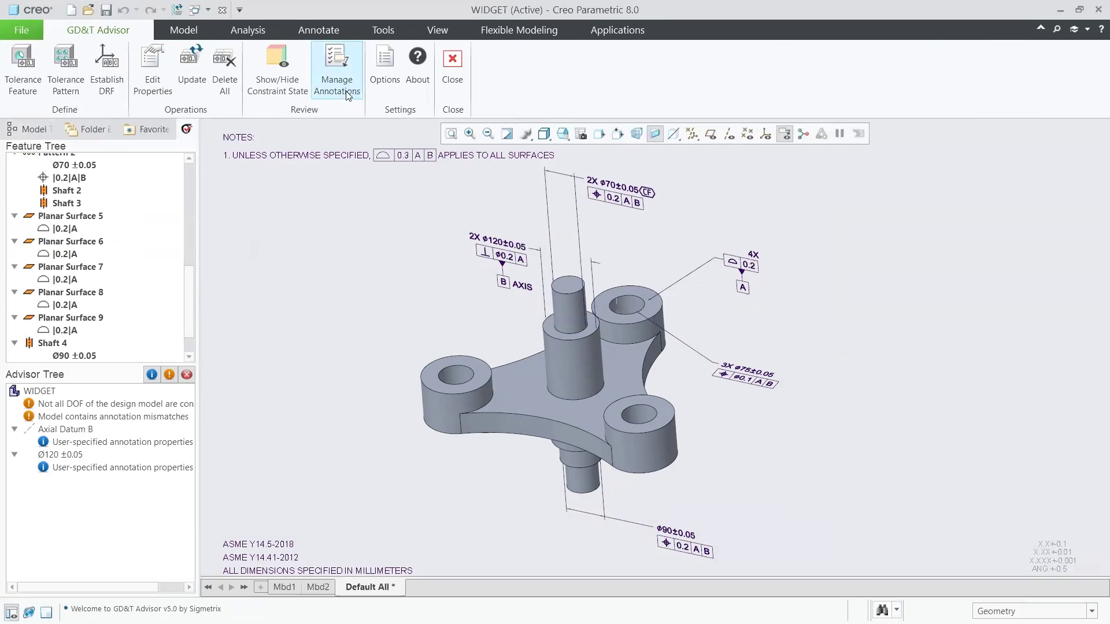
left_click(338, 78)
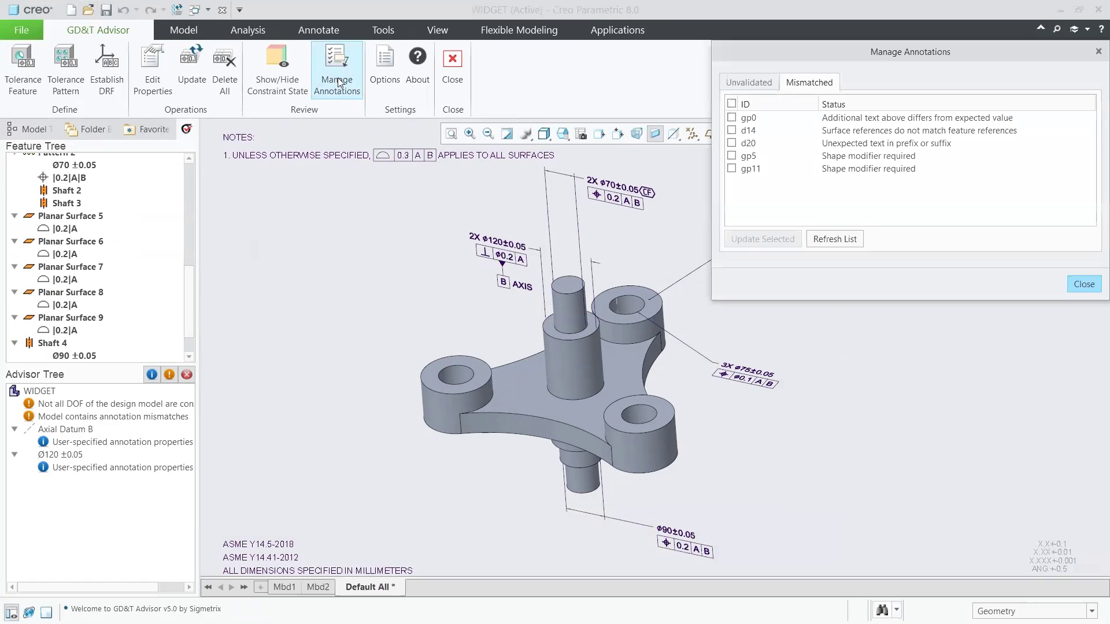
Update the mismatched surface profile annotation gp0 to its expected additional text, then exit annotation management and GD&T Advisor
left_click(563, 134)
left_click(581, 188)
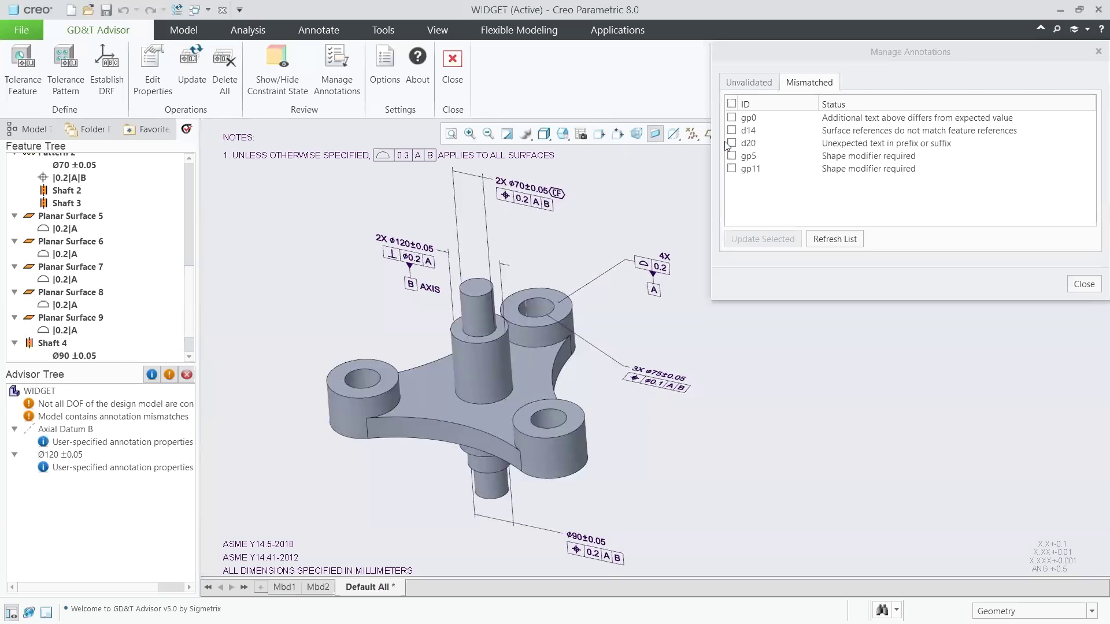
left_click(731, 118)
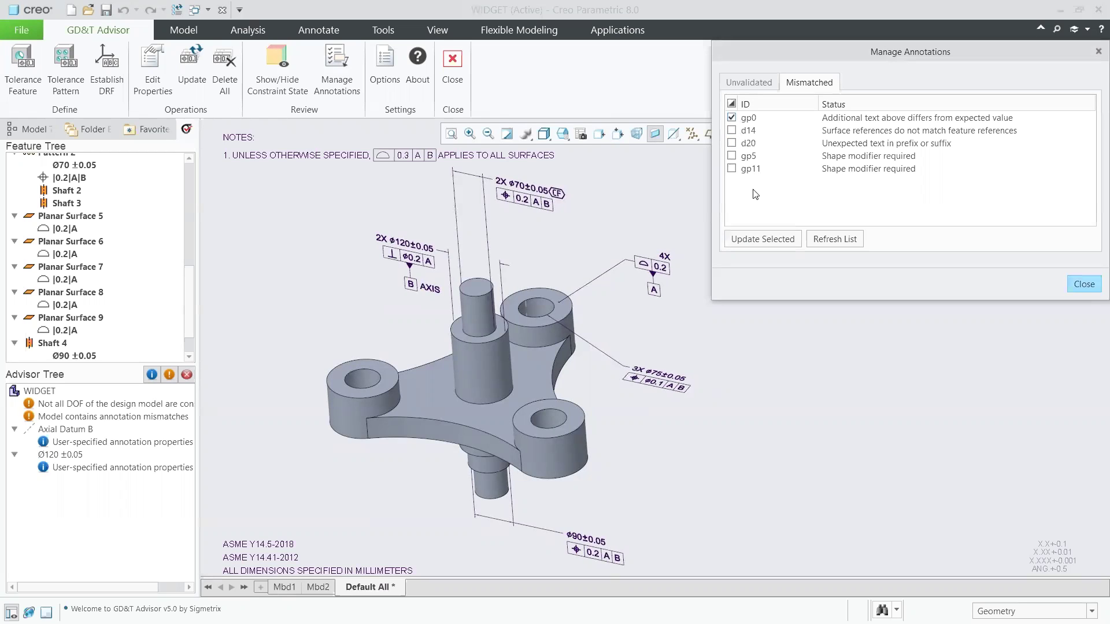
left_click(761, 240)
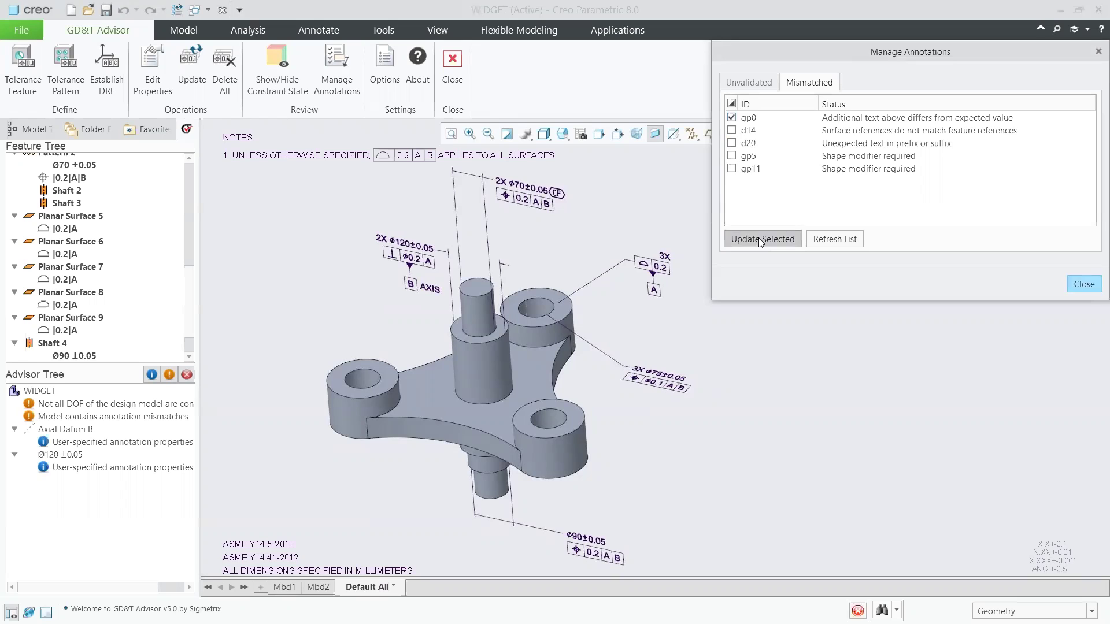
left_click(1078, 285)
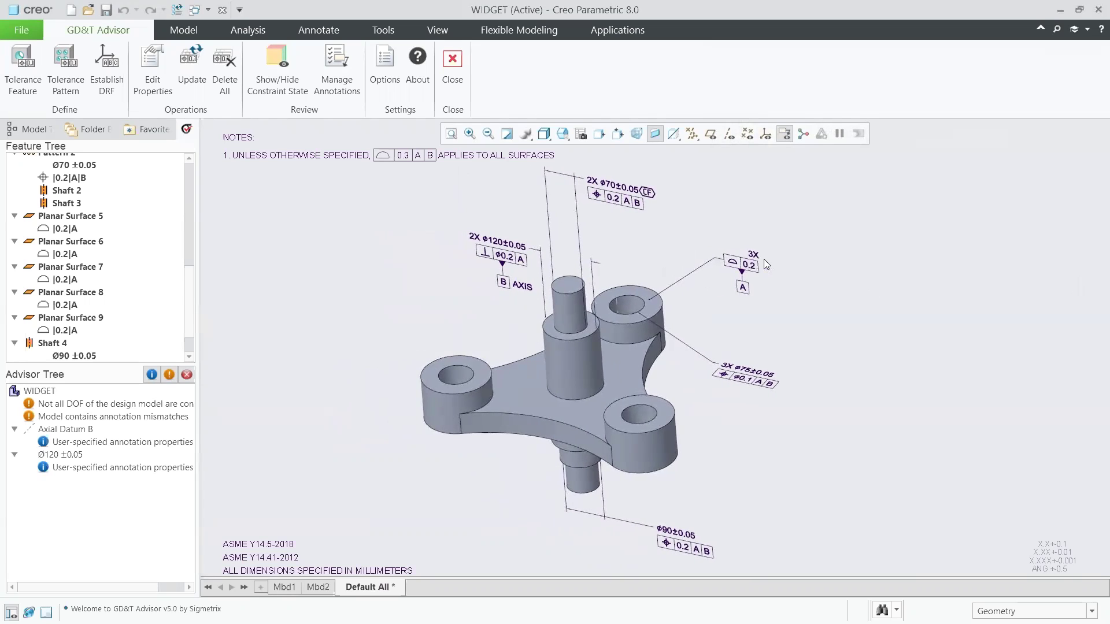
left_click(454, 63)
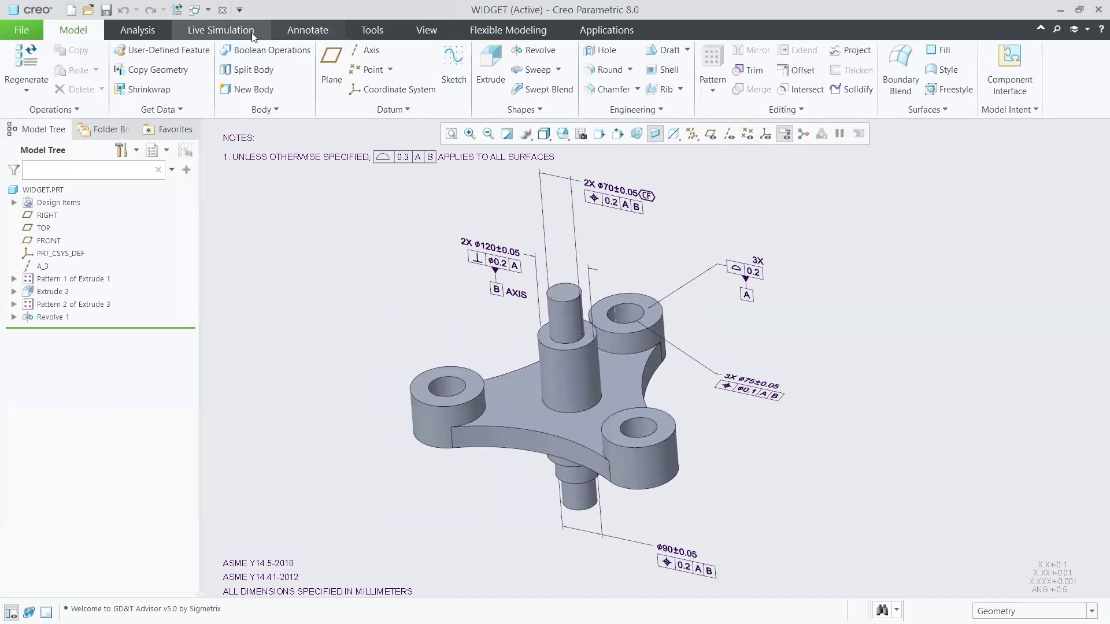
Close the widget part and erase the undisplayed WIDGET.PRT from the session
left_click(221, 15)
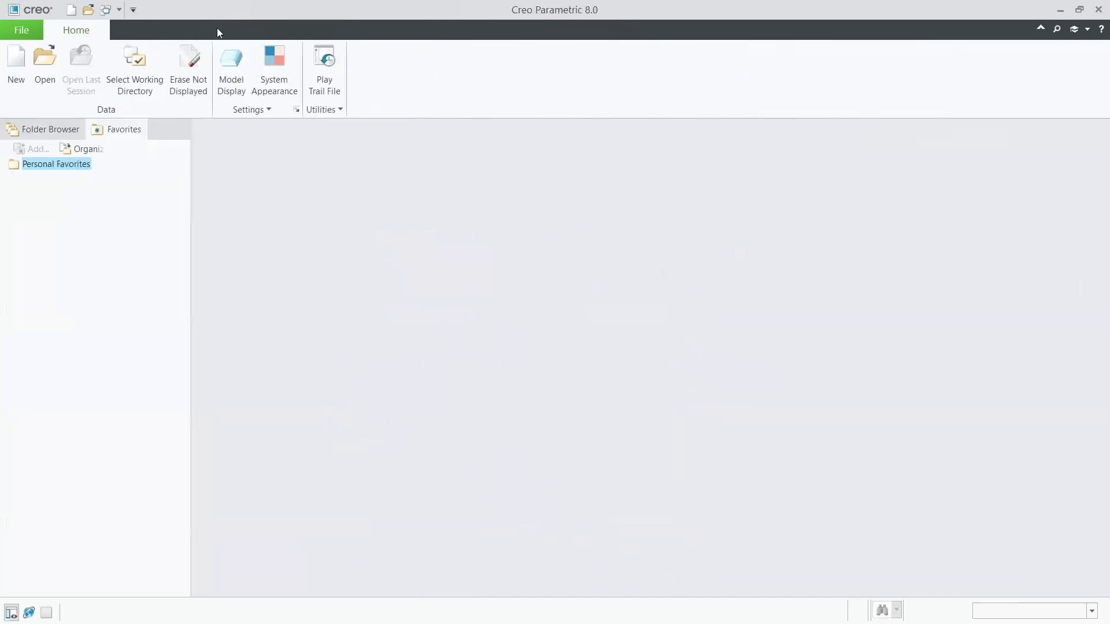
left_click(198, 78)
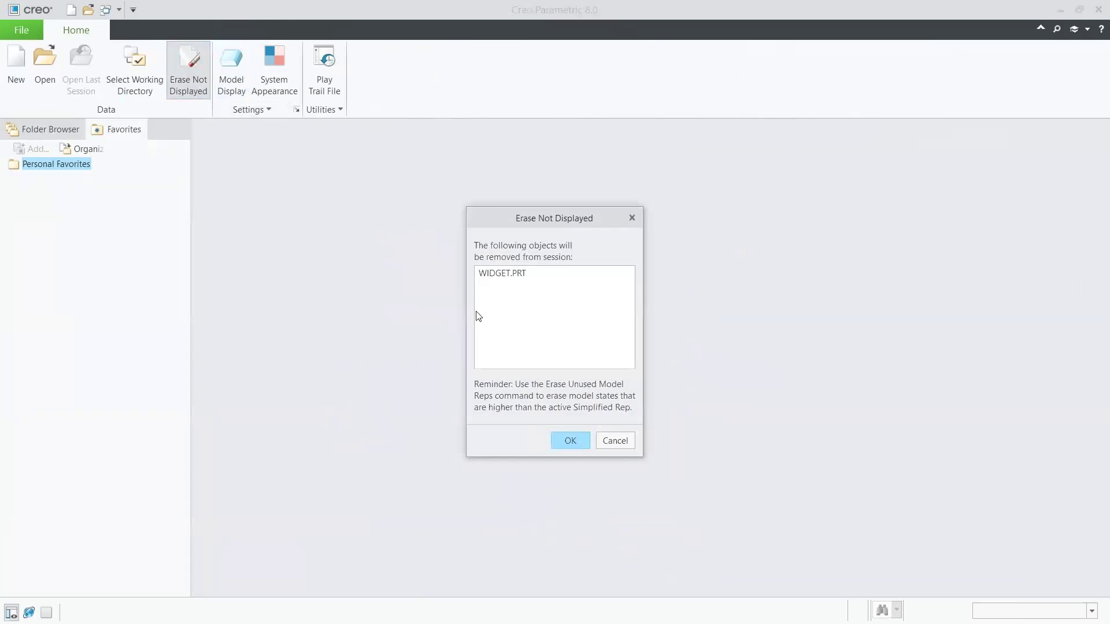
left_click(570, 442)
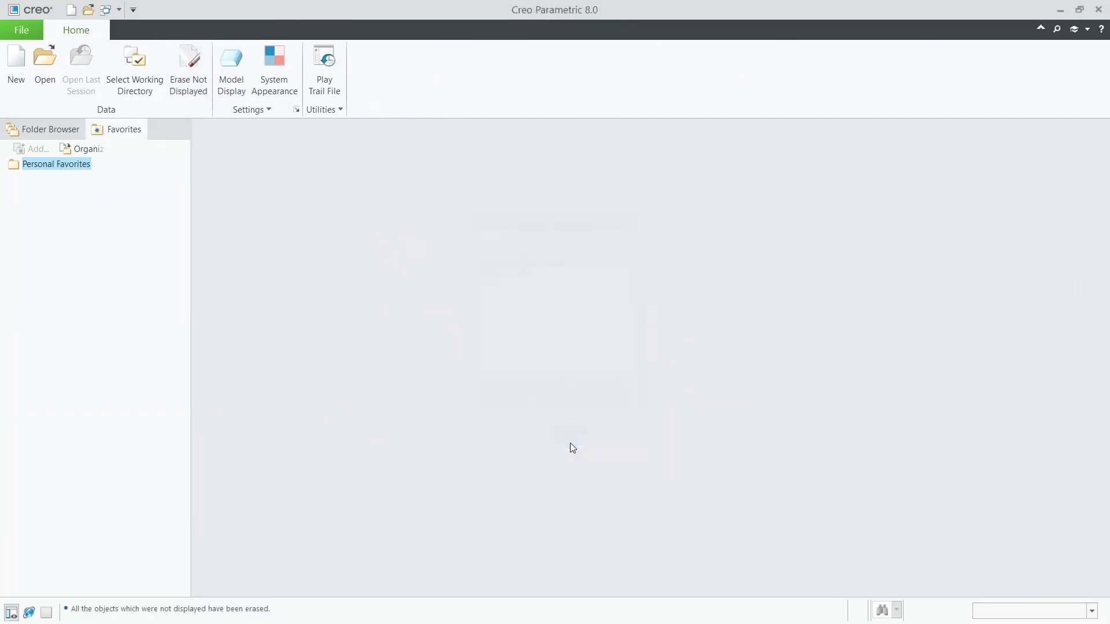